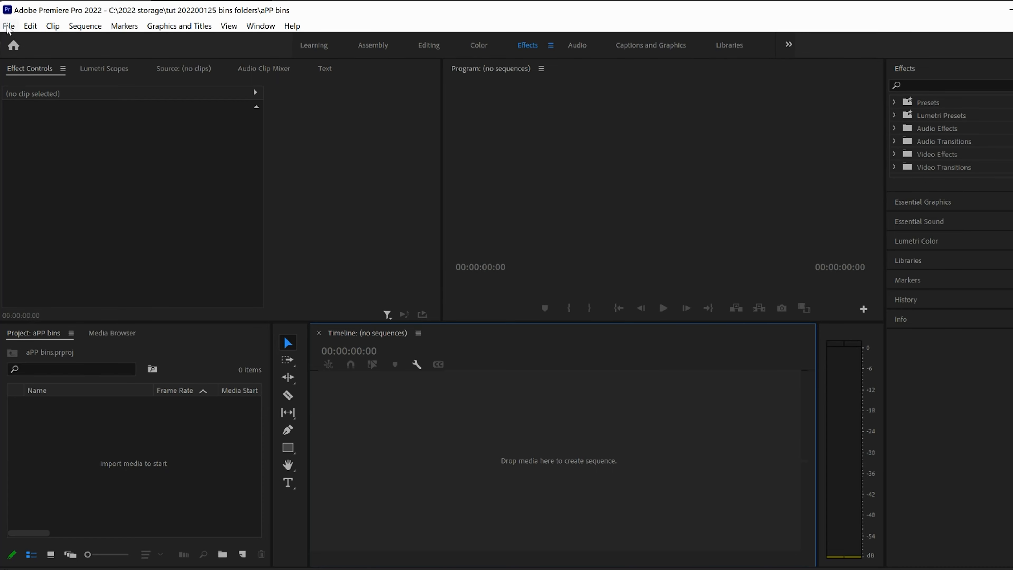
Create a bin named Audio at the top level of the empty project
click(152, 443)
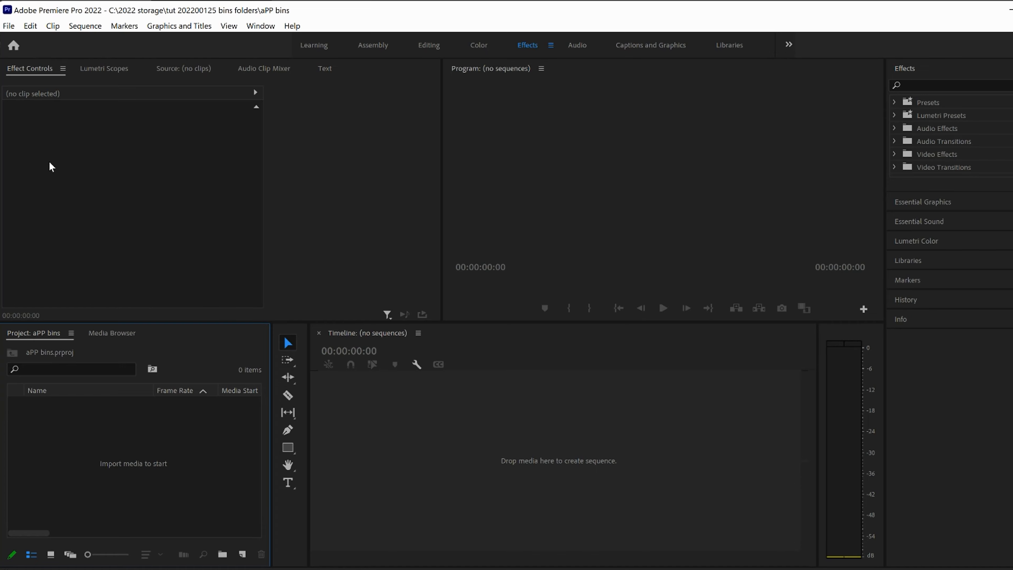
click(9, 25)
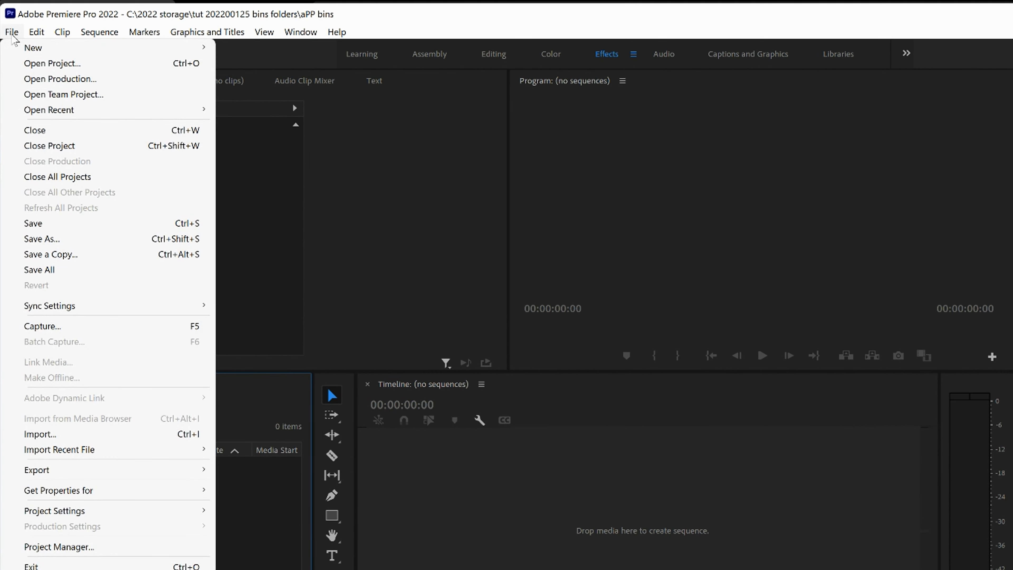
mouse_move(85, 49)
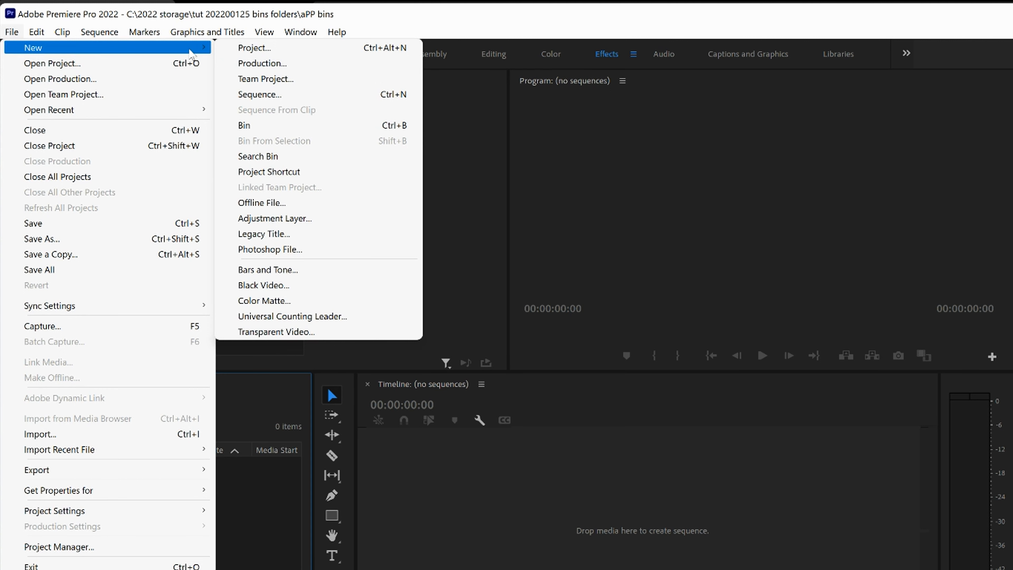
click(244, 125)
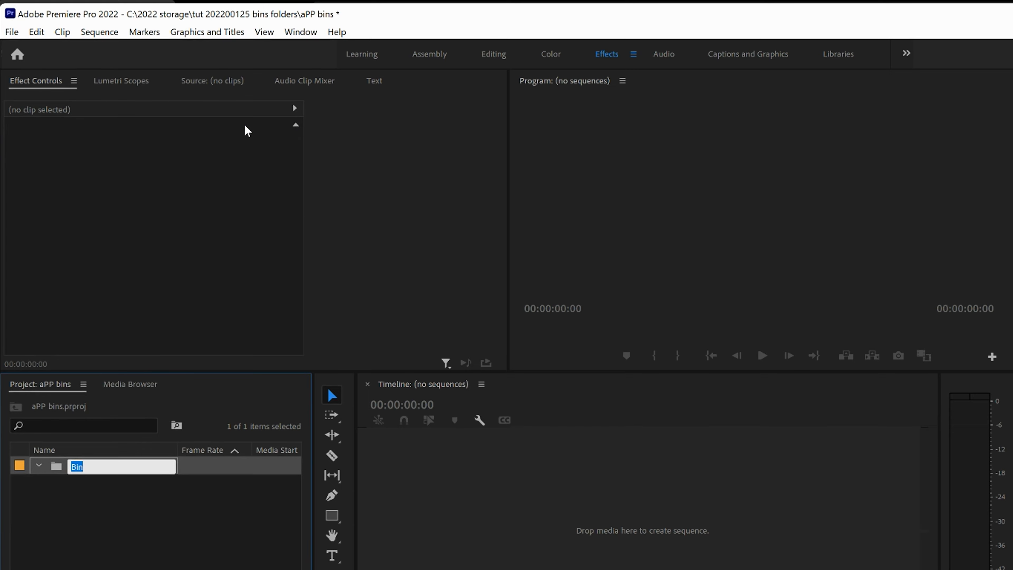
text(Audio)
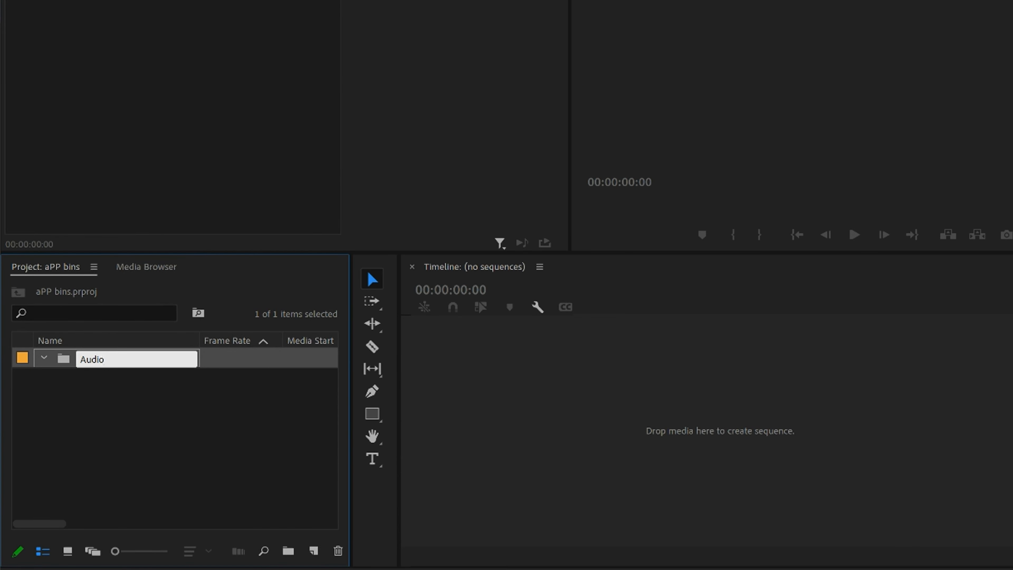
key(Tab)
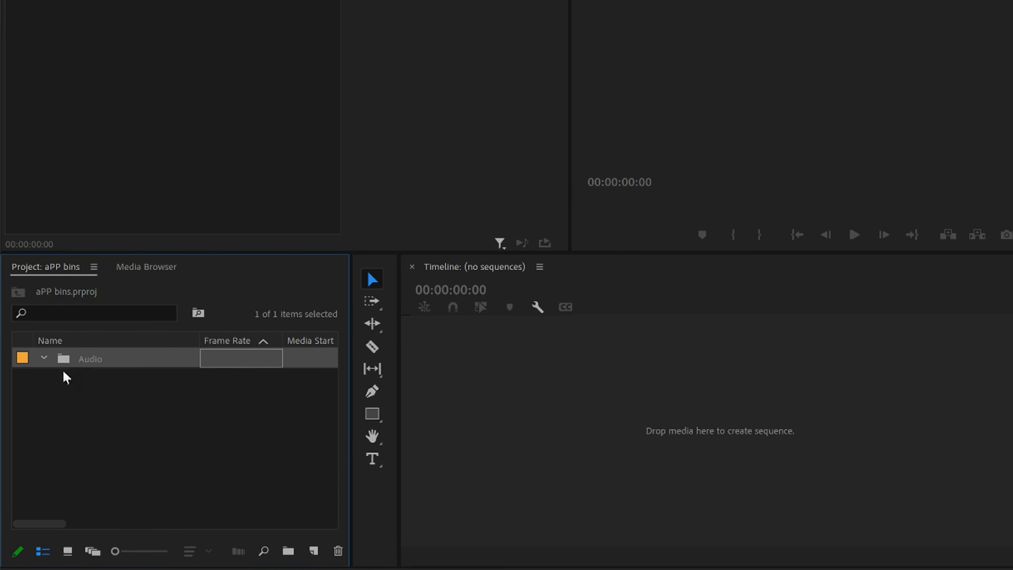
click(88, 391)
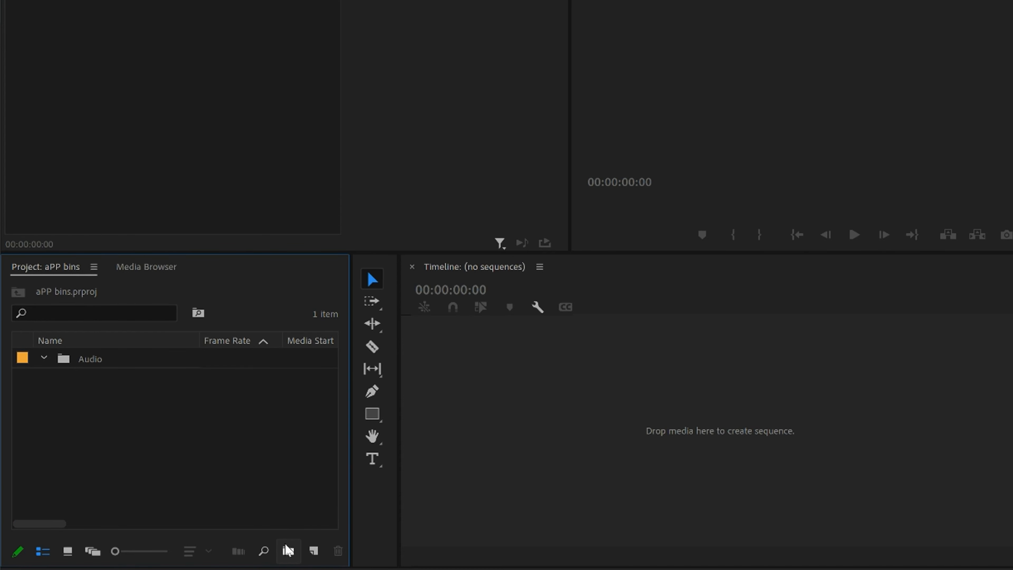
Add a second top-level bin named Files to the project
click(288, 552)
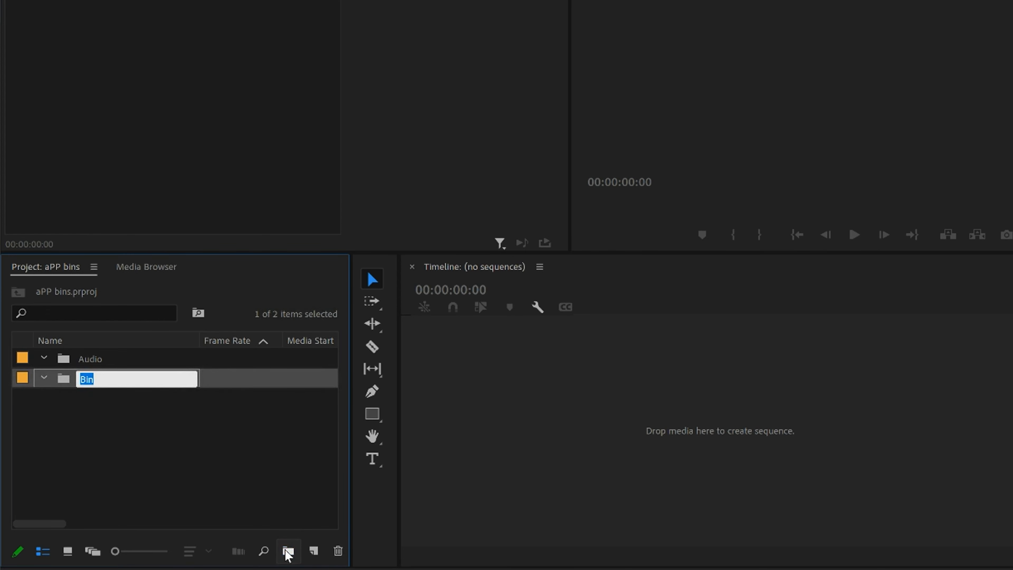
text(Files)
key(Tab)
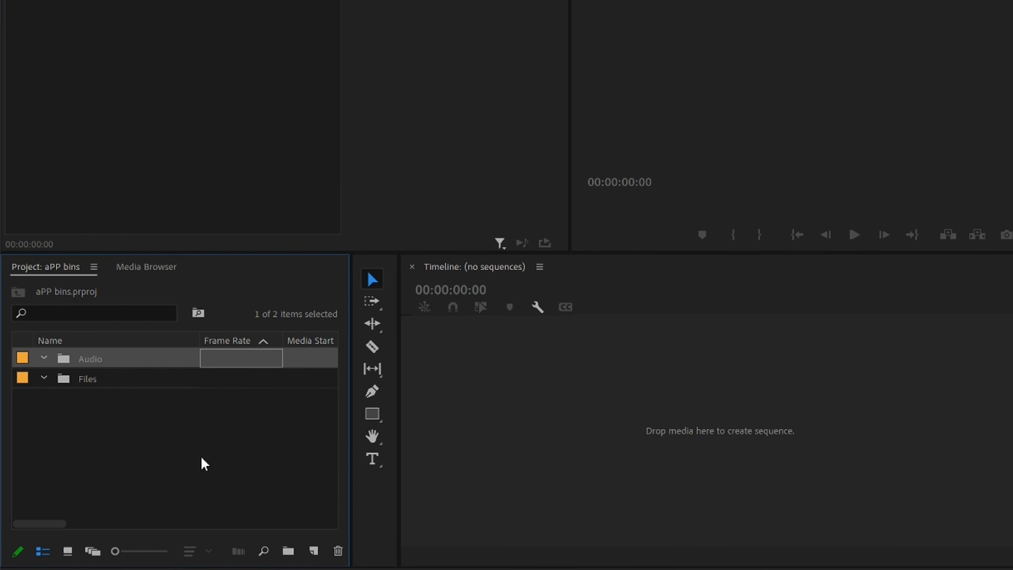
click(139, 422)
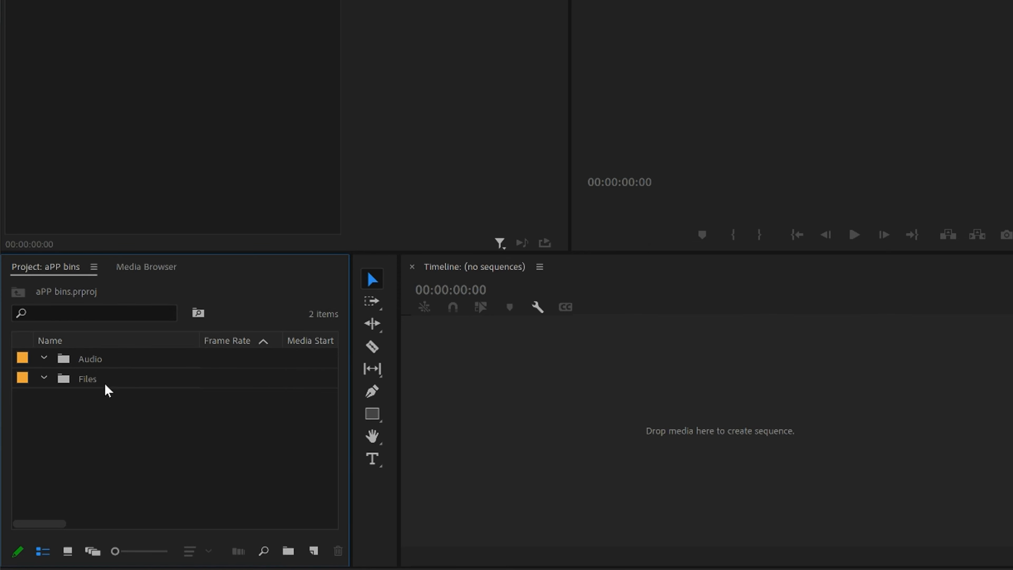
Create another top-level bin in the project and name it Footage
right_click(63, 415)
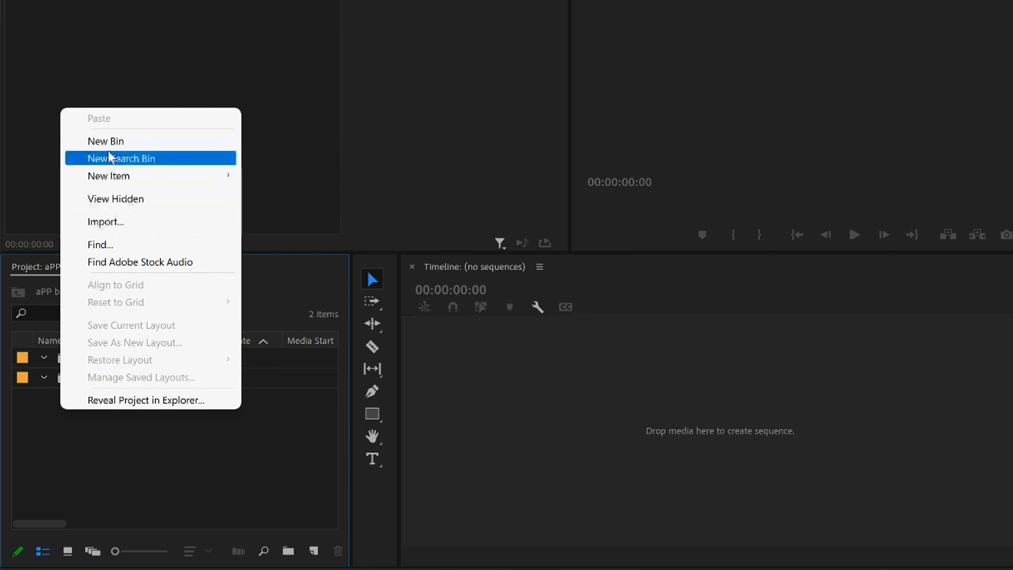
click(110, 142)
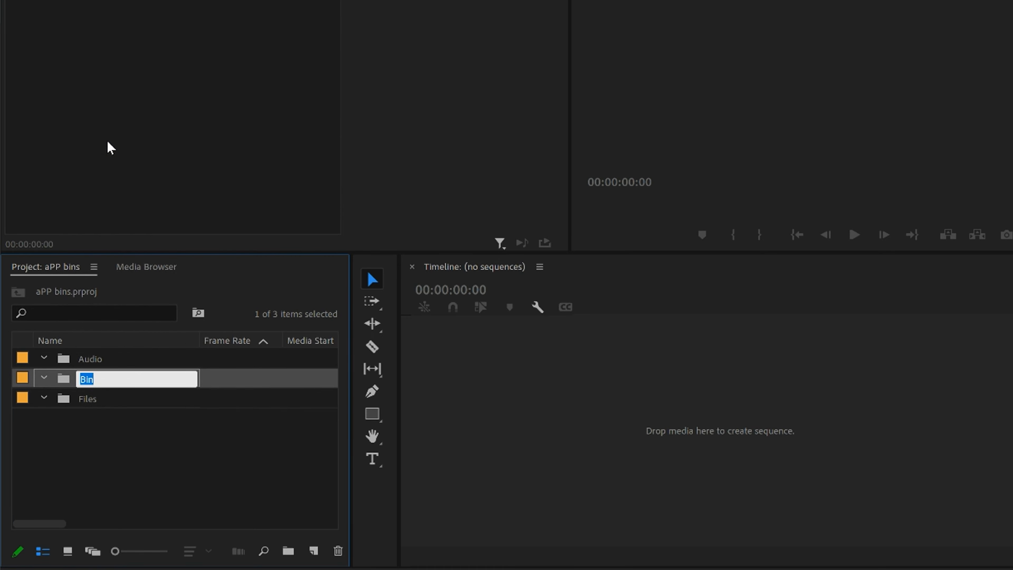
text(Footage)
key(Tab)
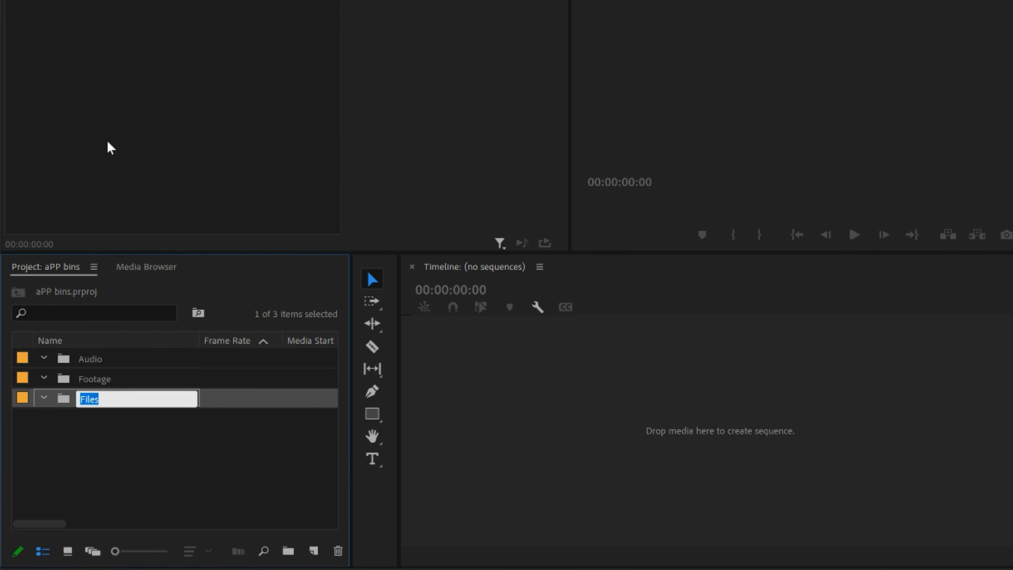
click(92, 444)
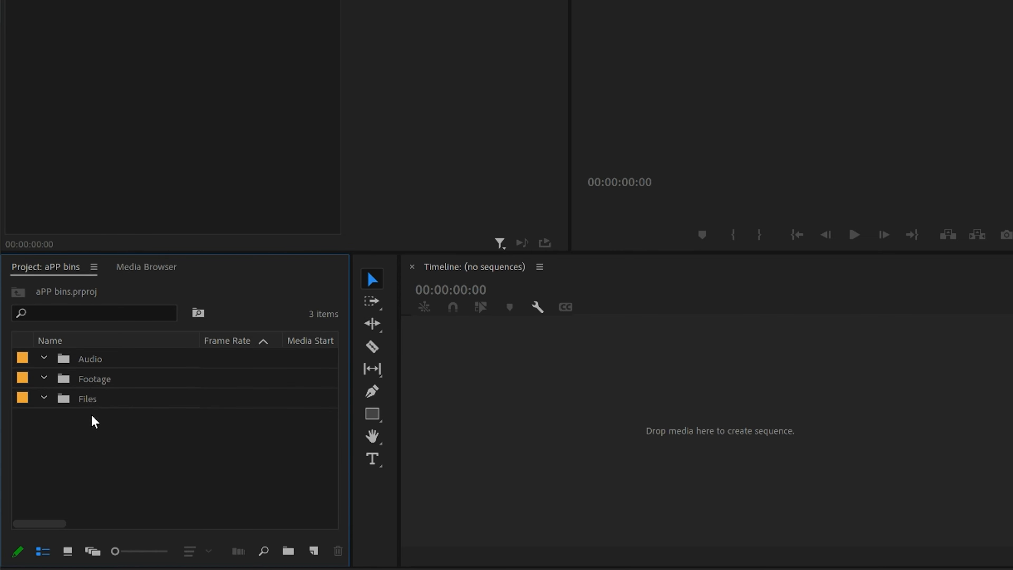
Add a top-level bin named Sequences alongside the Audio, Footage and Files bins
right_click(89, 422)
click(131, 153)
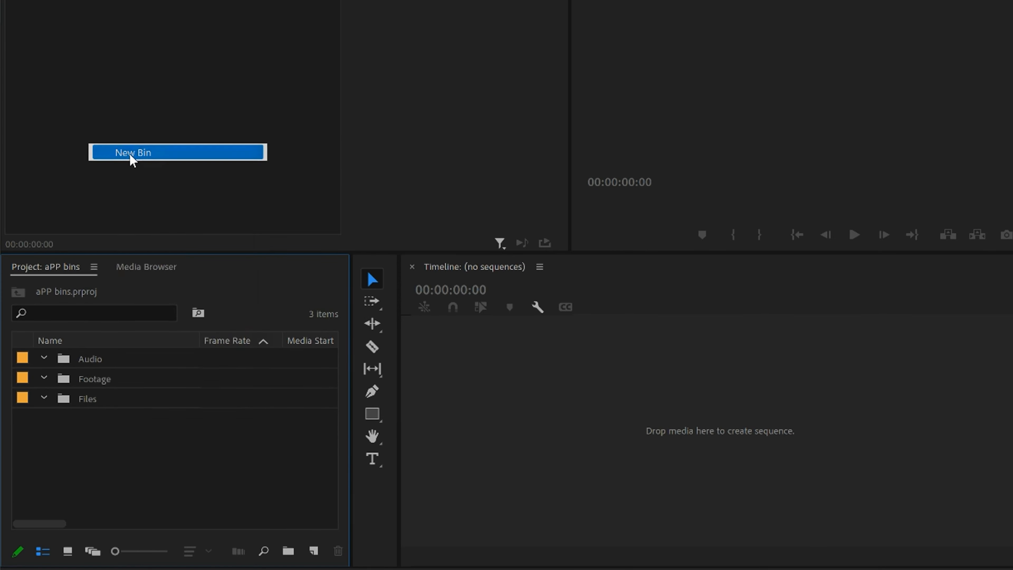
text(Sequences)
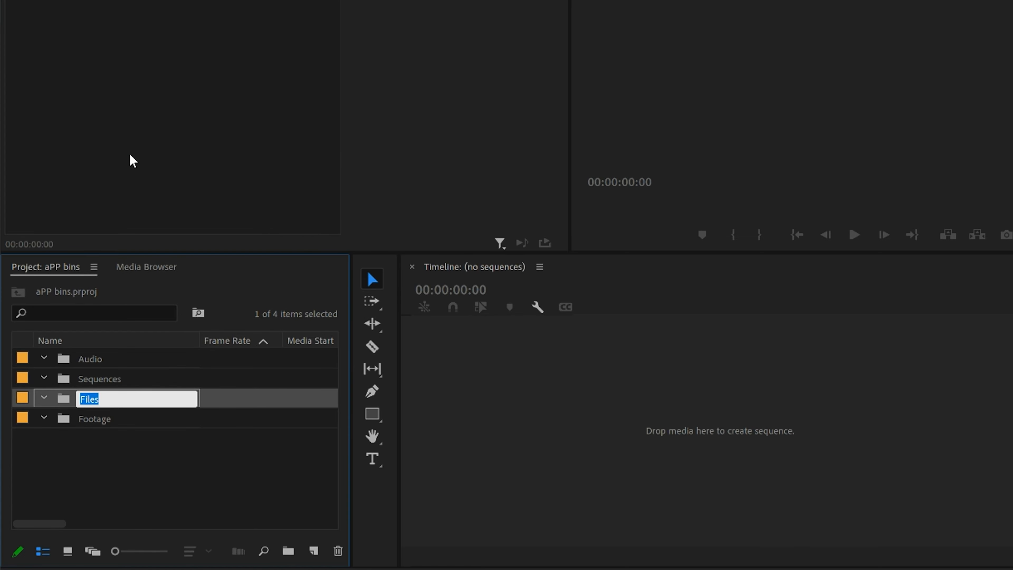
click(94, 472)
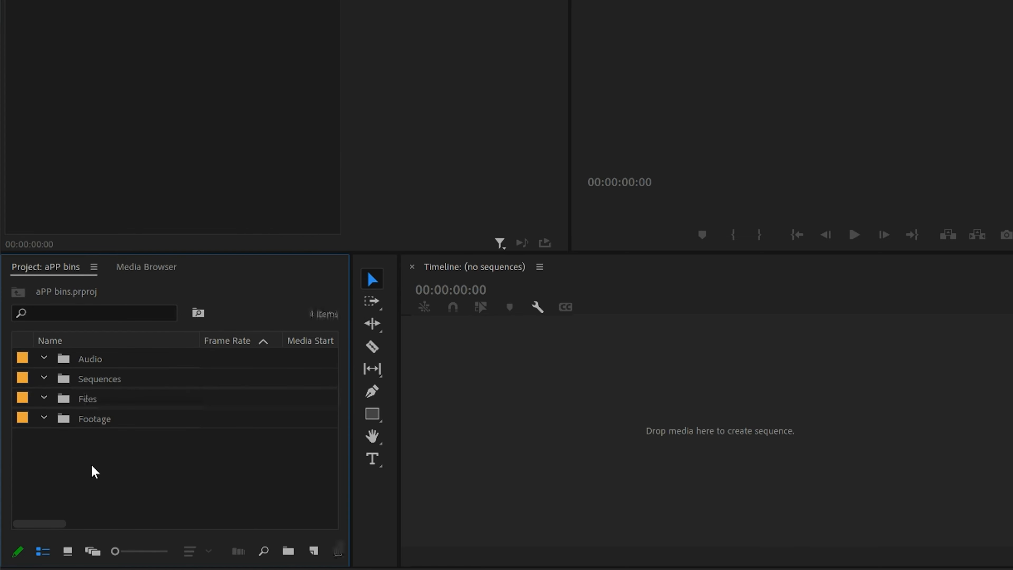
Create one more top-level bin in the project and name it Finals
right_click(90, 459)
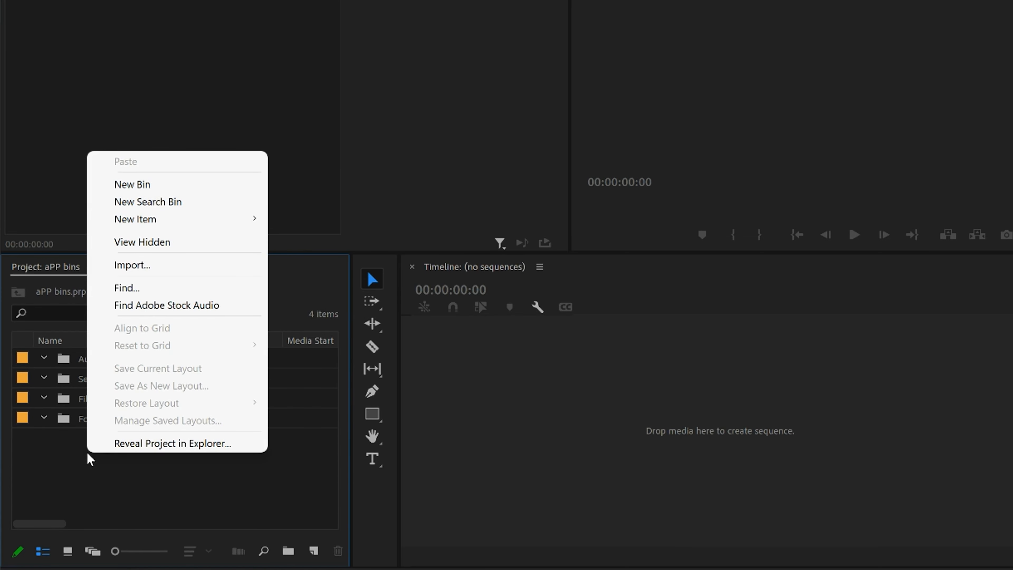
click(129, 189)
text(Finals)
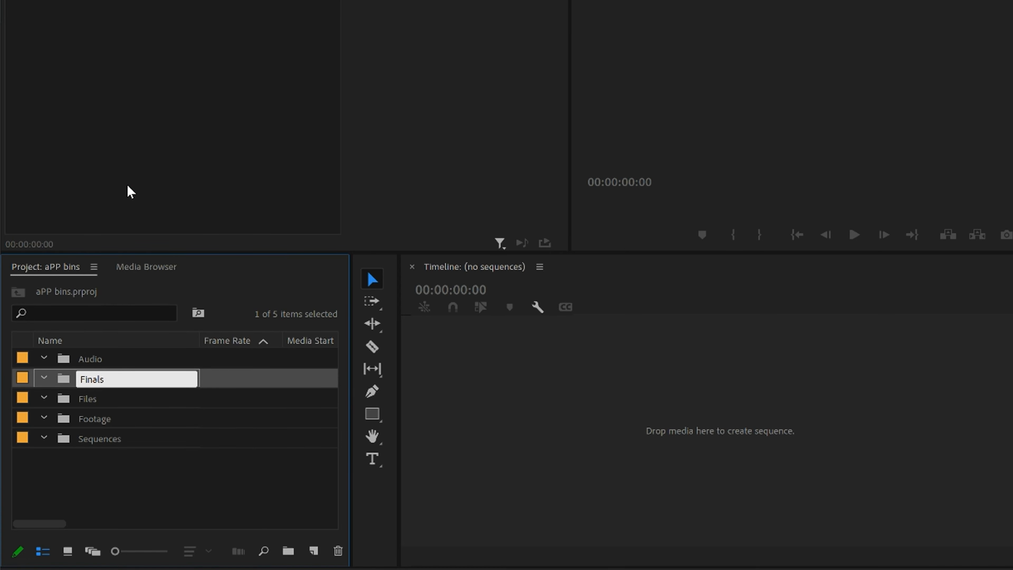
key(Tab)
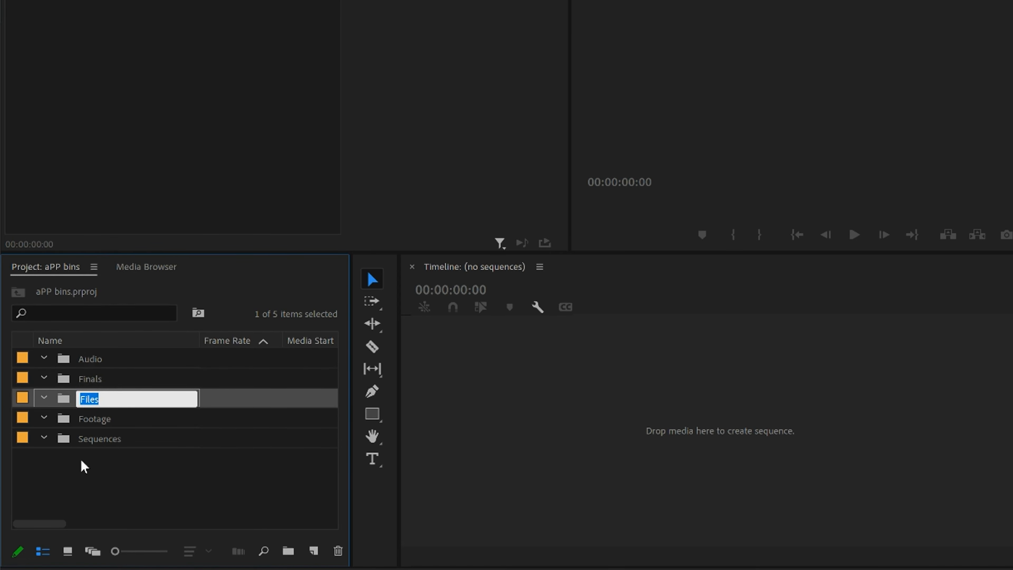
click(84, 473)
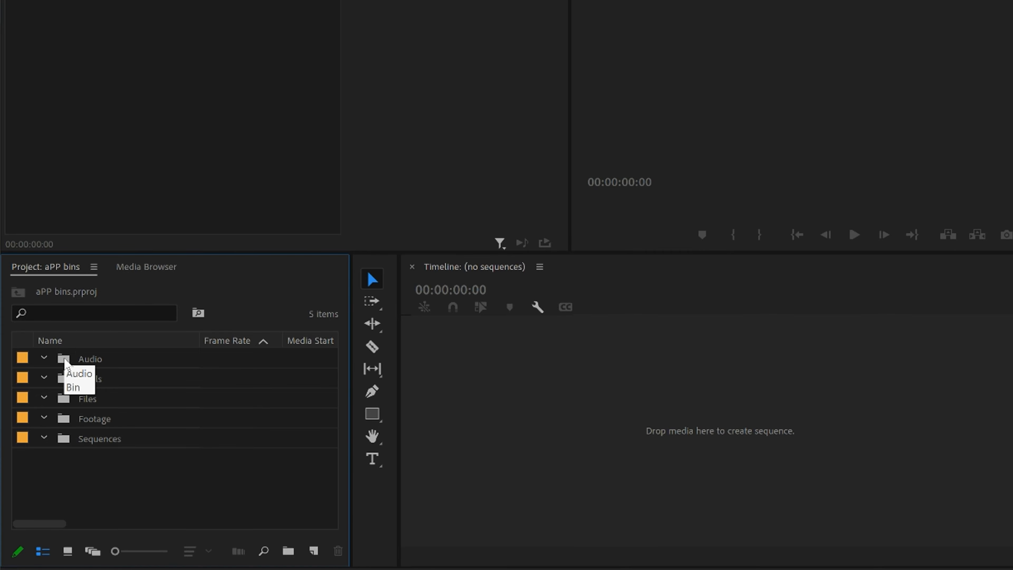
Create a sub-bin named Music inside the Audio bin
click(65, 361)
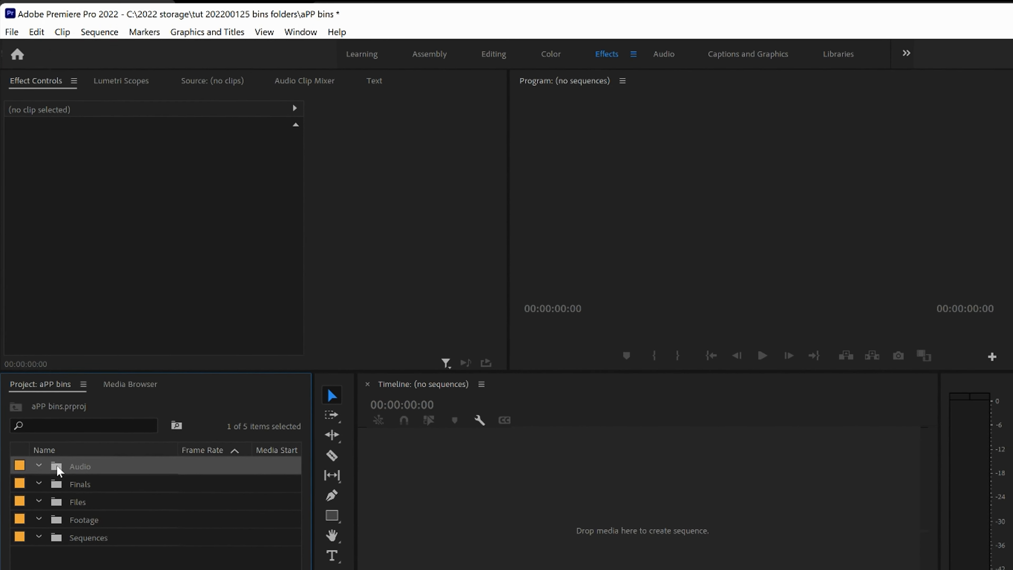
right_click(59, 471)
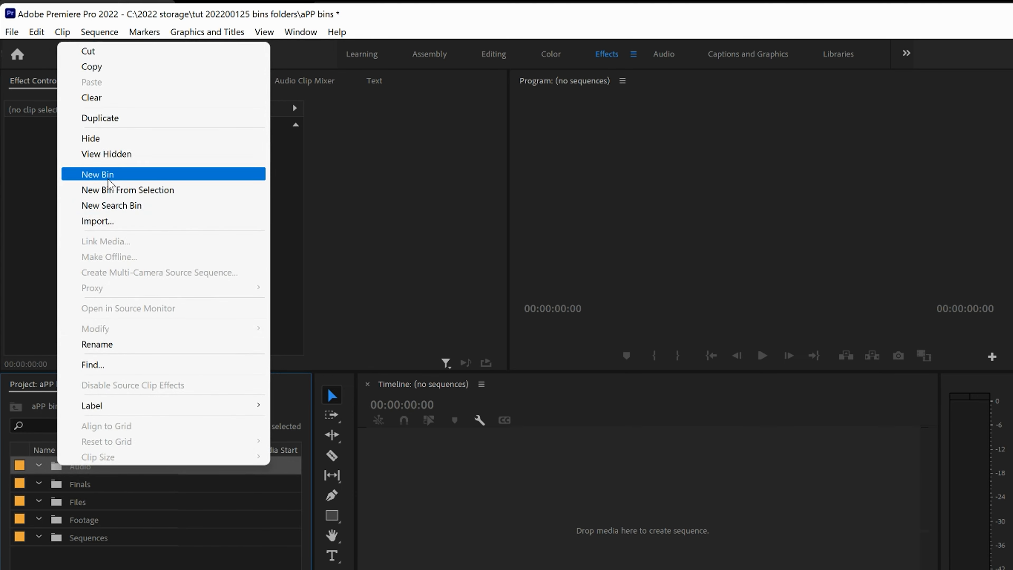
click(98, 174)
text(Music)
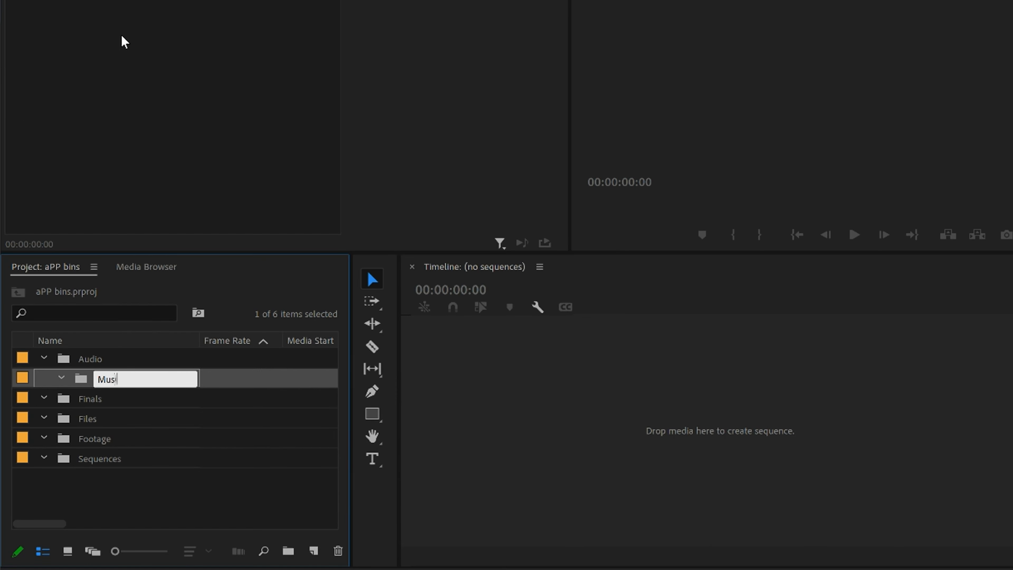
key(Tab)
Add a sub-bin named Sound FX inside the Audio bin, next to Music
click(66, 359)
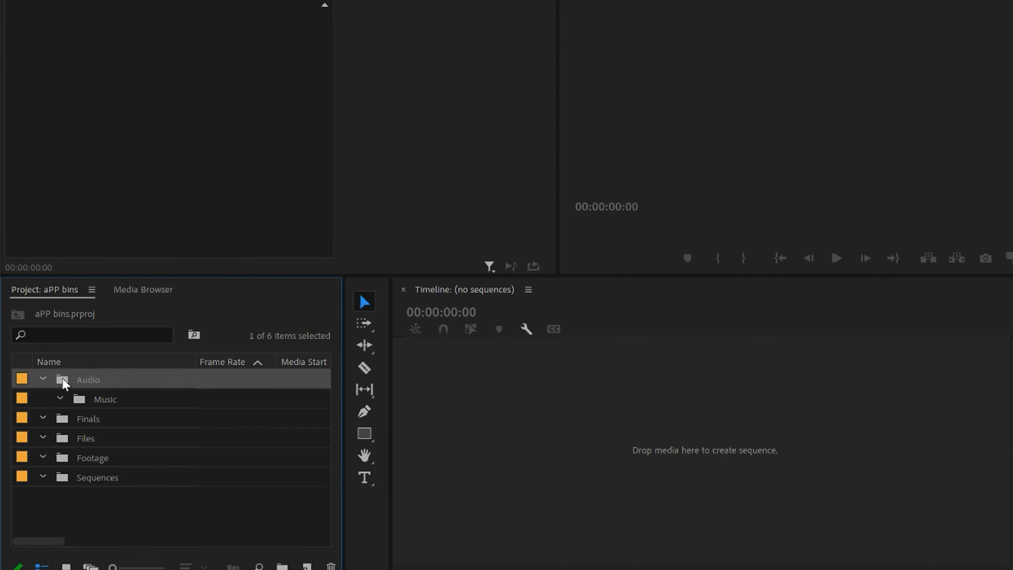
right_click(65, 362)
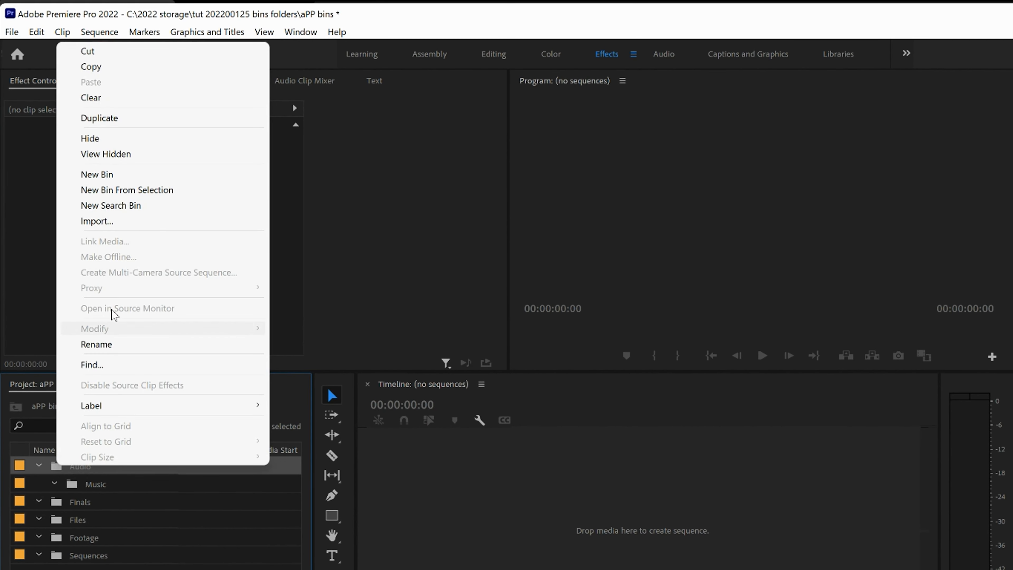
click(98, 176)
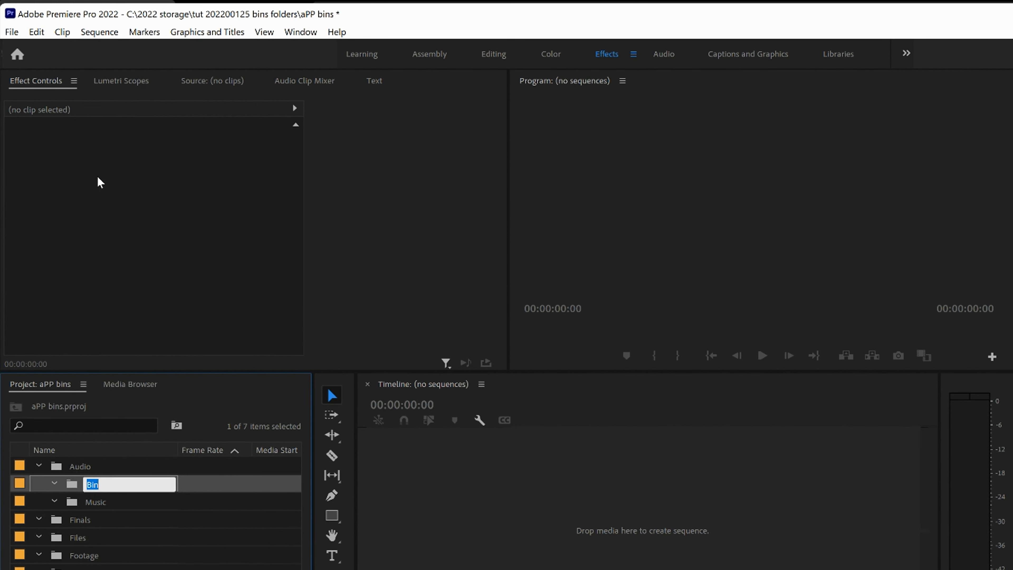
text(Sound FX)
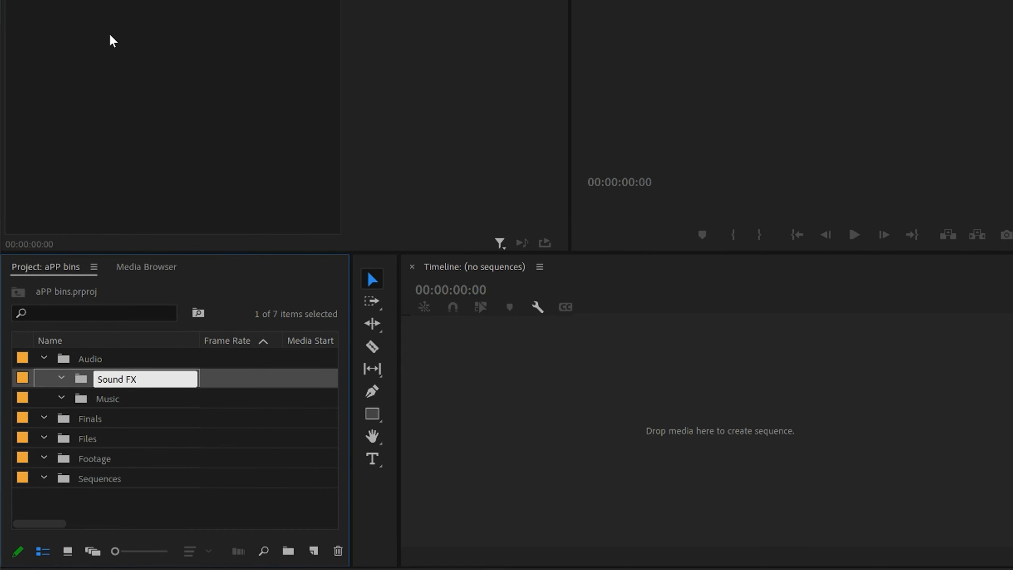
key(Tab)
click(96, 507)
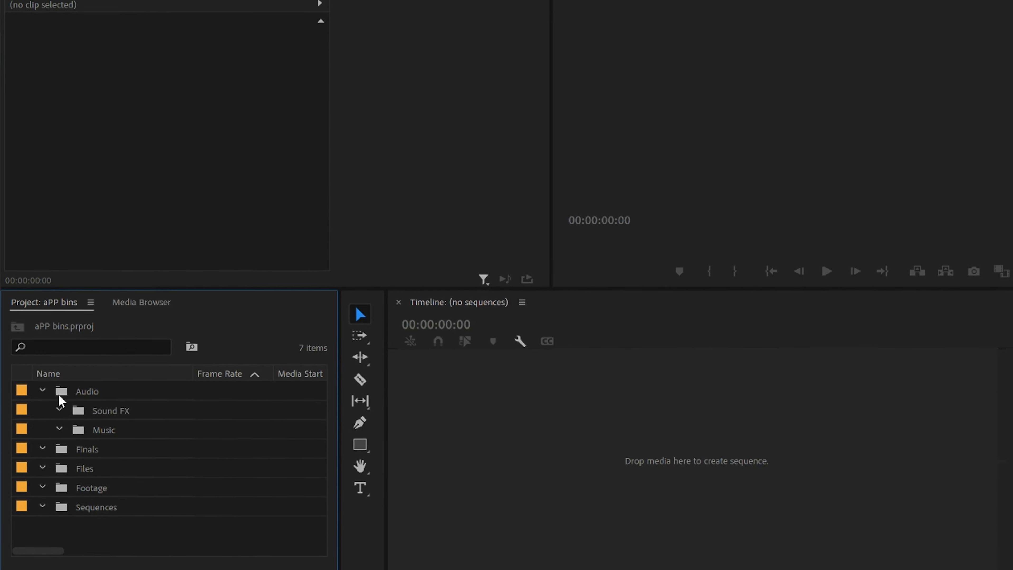
Add a sub-bin named Source inside the Audio bin and sort the project items by name in ascending order
click(64, 409)
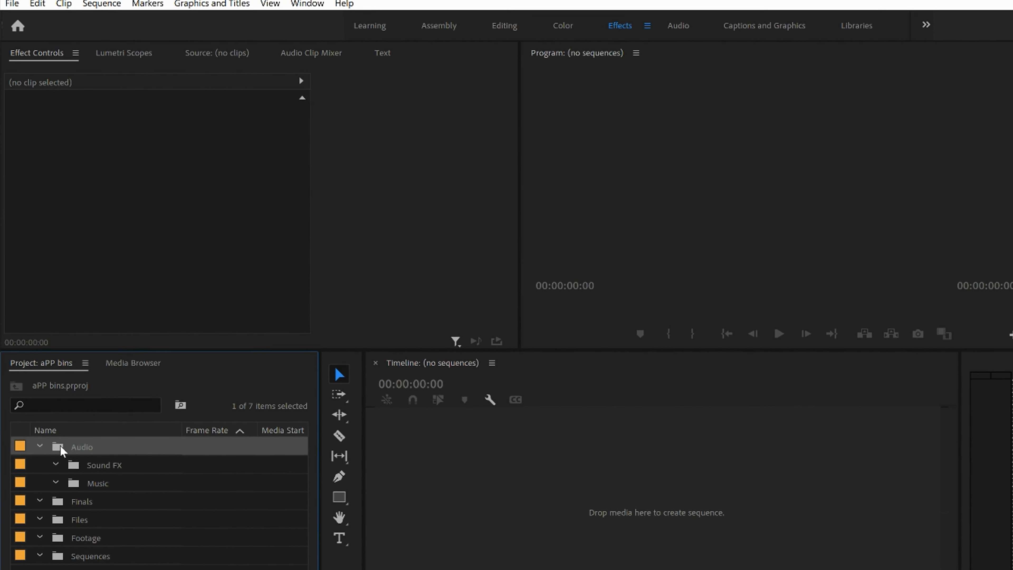
right_click(61, 465)
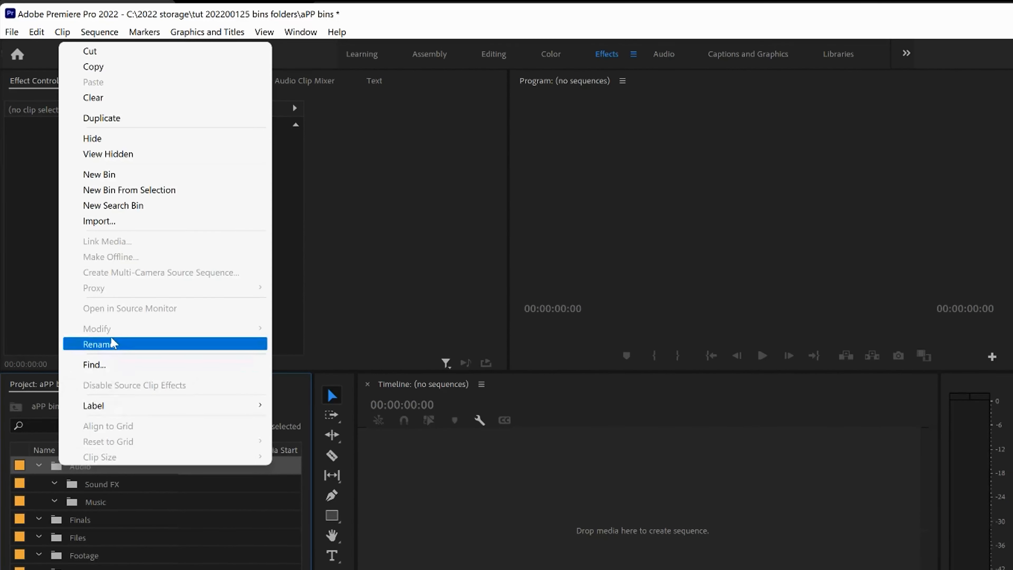
click(106, 175)
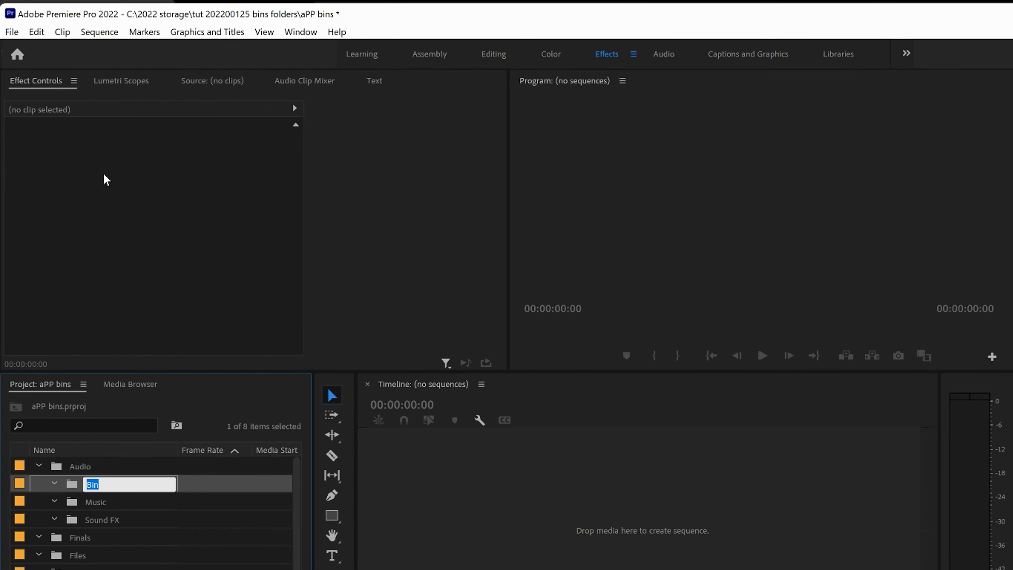
text(Source)
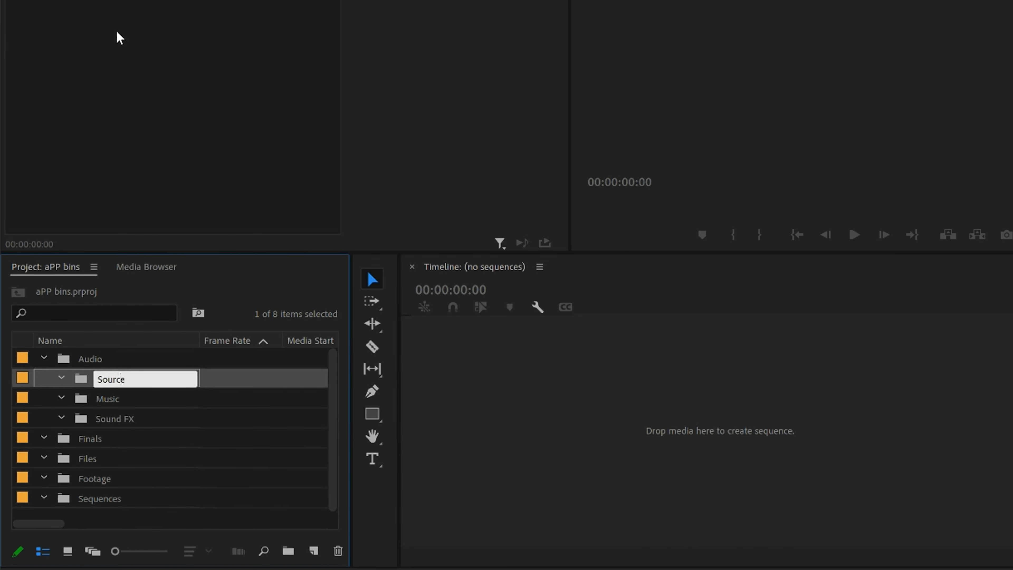
key(Tab)
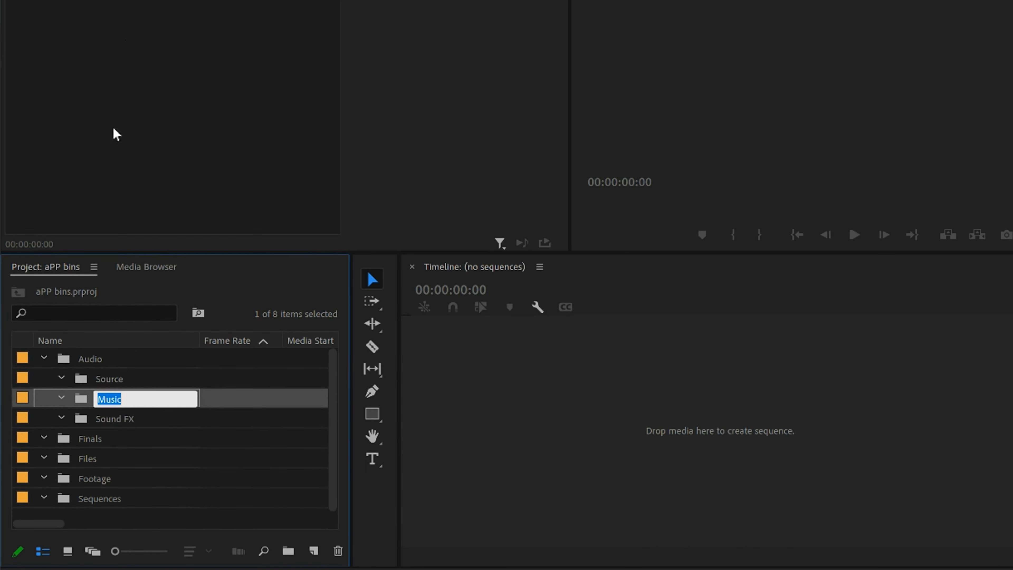
click(128, 341)
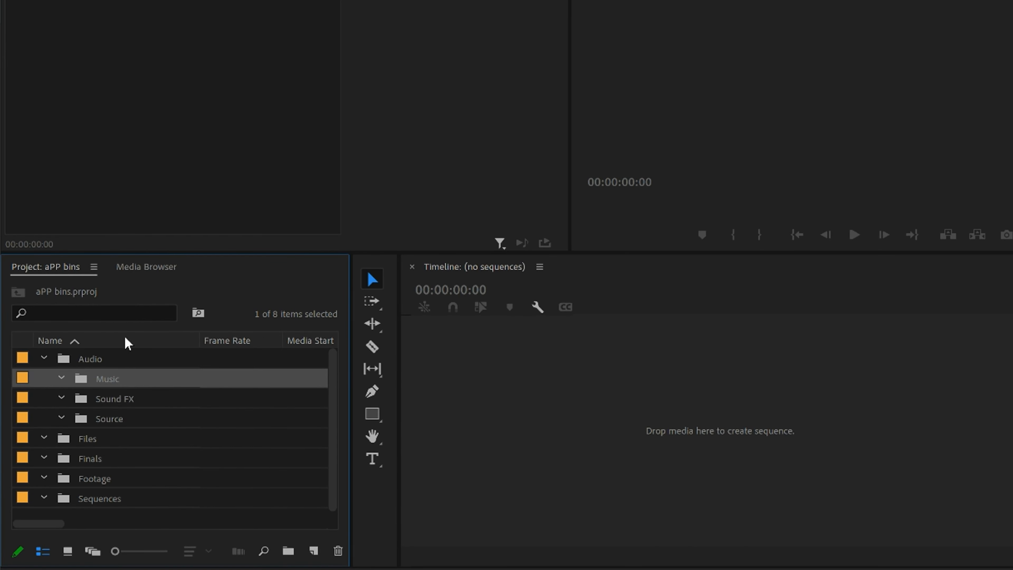
Collapse the Audio bin and create a sub-bin named Photos inside the Files bin
click(43, 356)
click(43, 357)
click(45, 359)
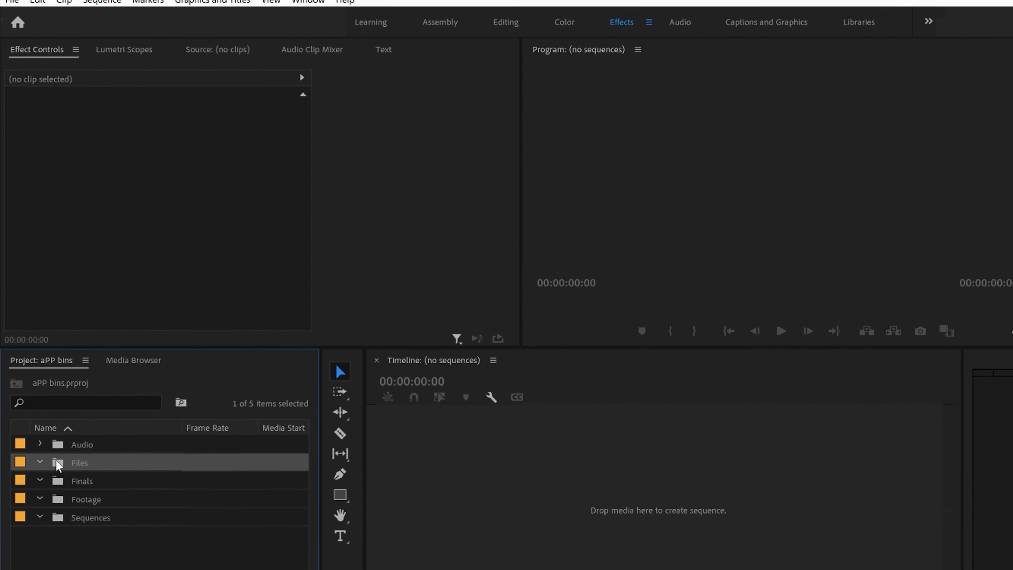
right_click(60, 431)
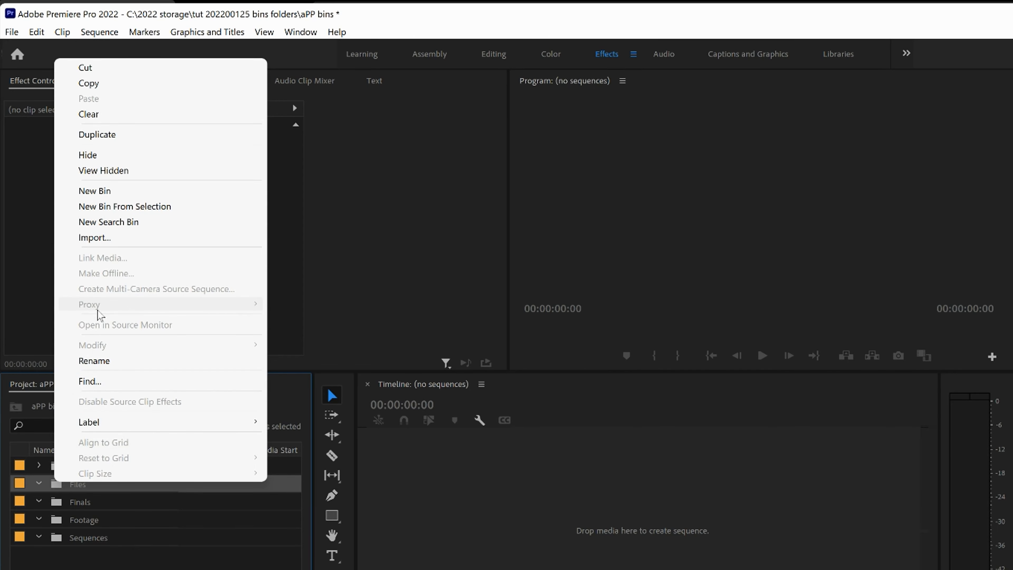
click(99, 191)
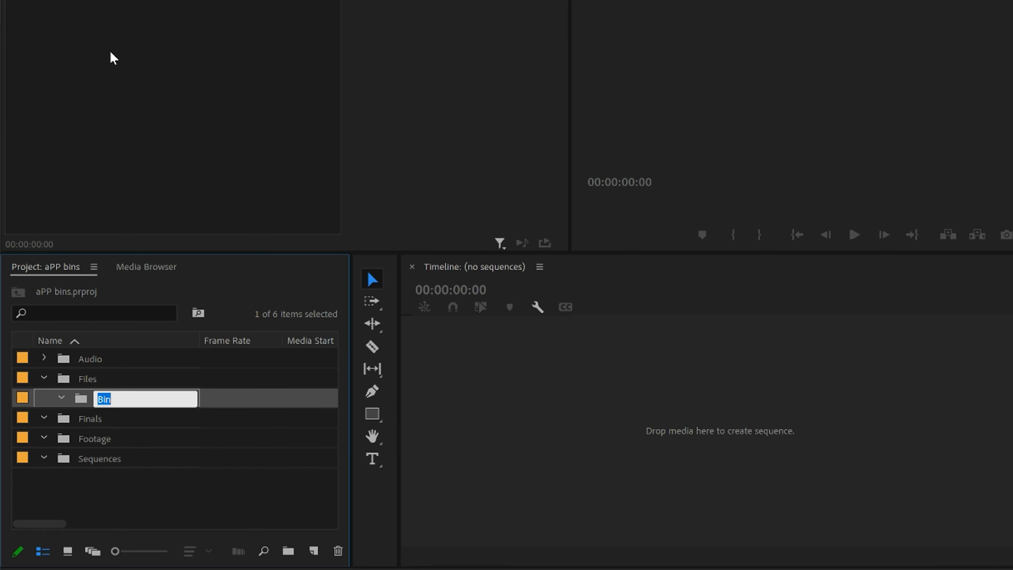
text(Photos)
key(Tab)
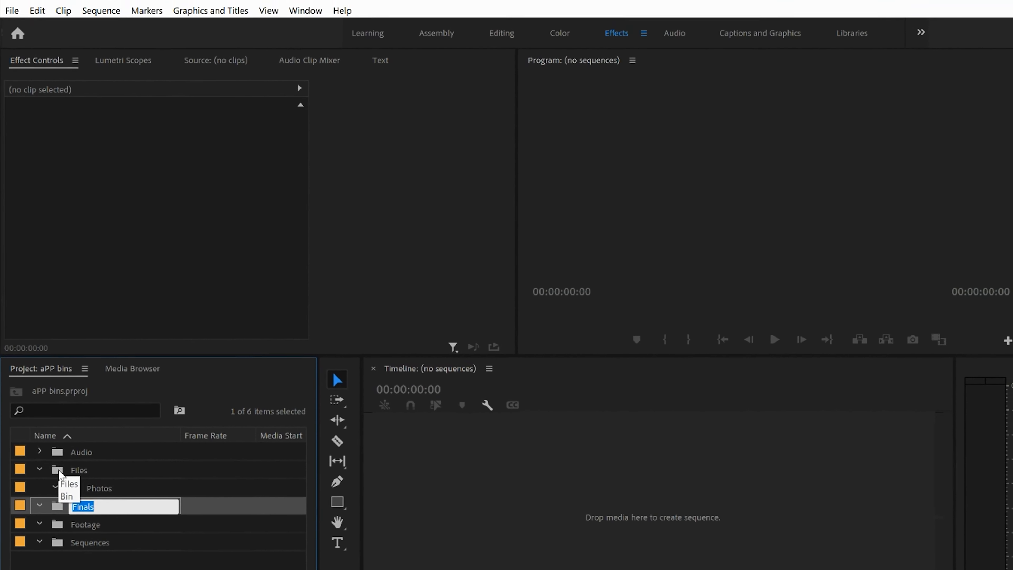
Add a sub-bin named Logos inside the Files bin, next to Photos
right_click(60, 434)
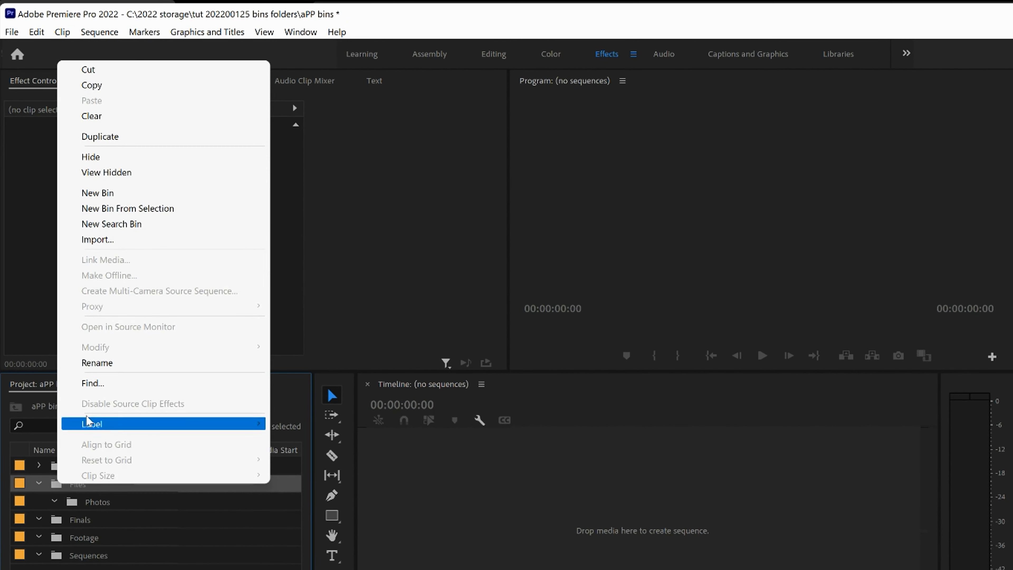
click(99, 193)
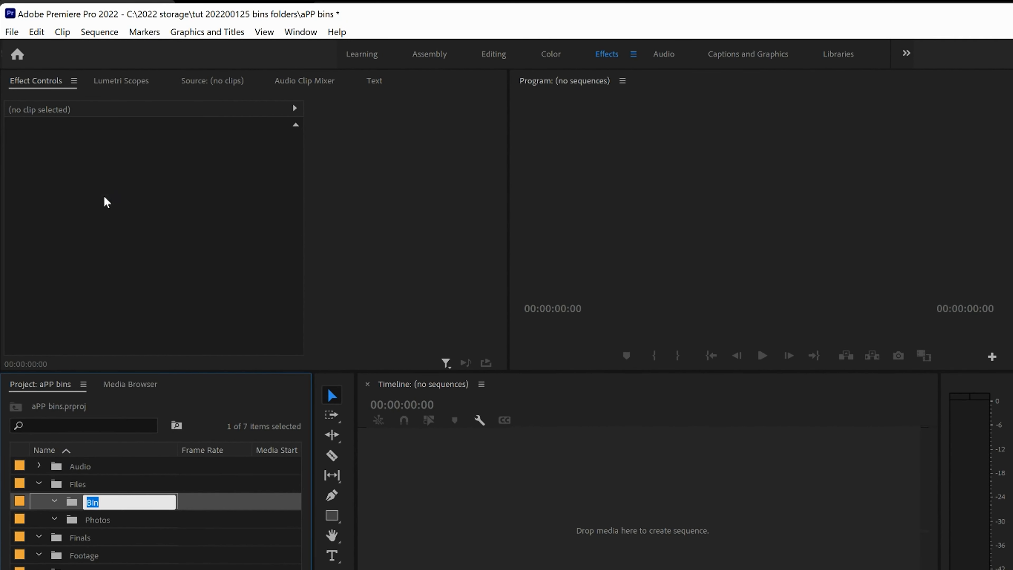
text(Logos)
key(Tab)
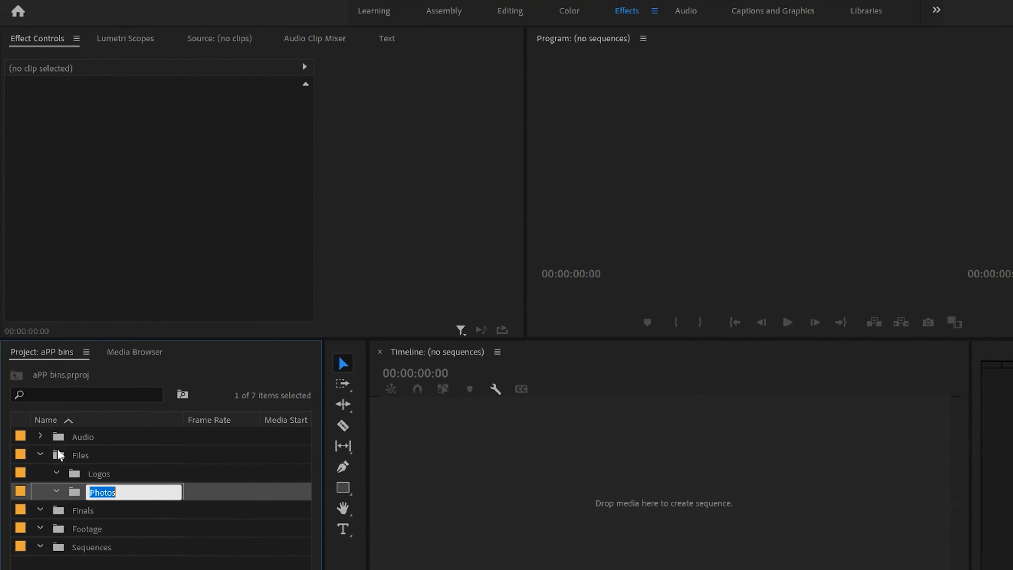
Add a sub-bin named Lower 3rd inside the Files bin and collapse Files
right_click(58, 455)
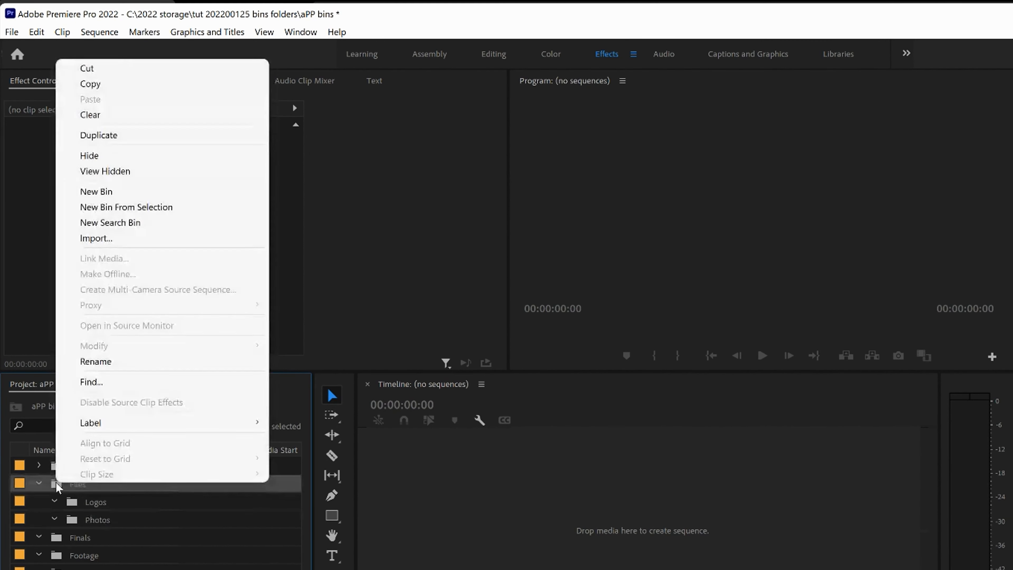
click(96, 191)
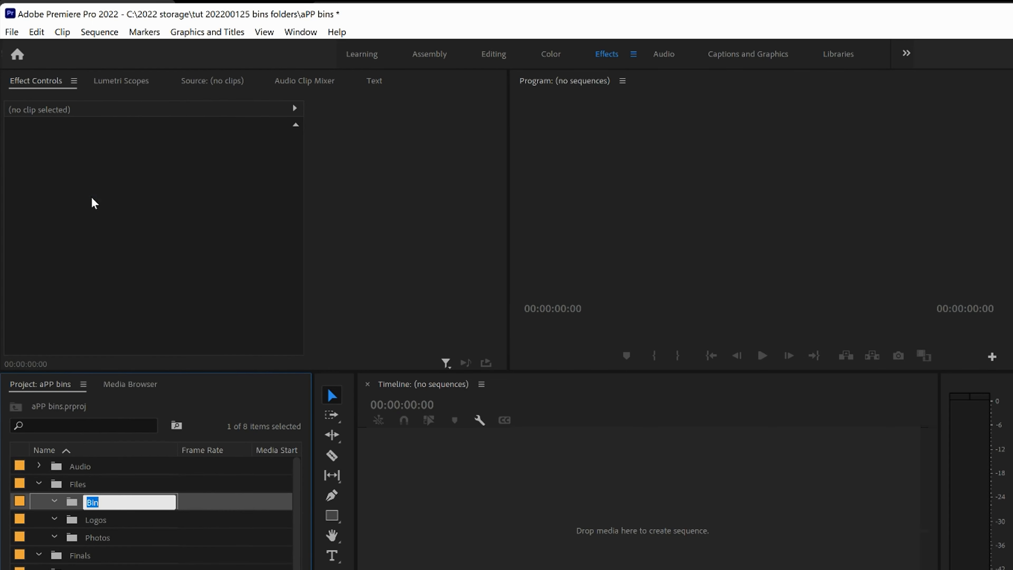
text(Lower 3rd)
key(Tab)
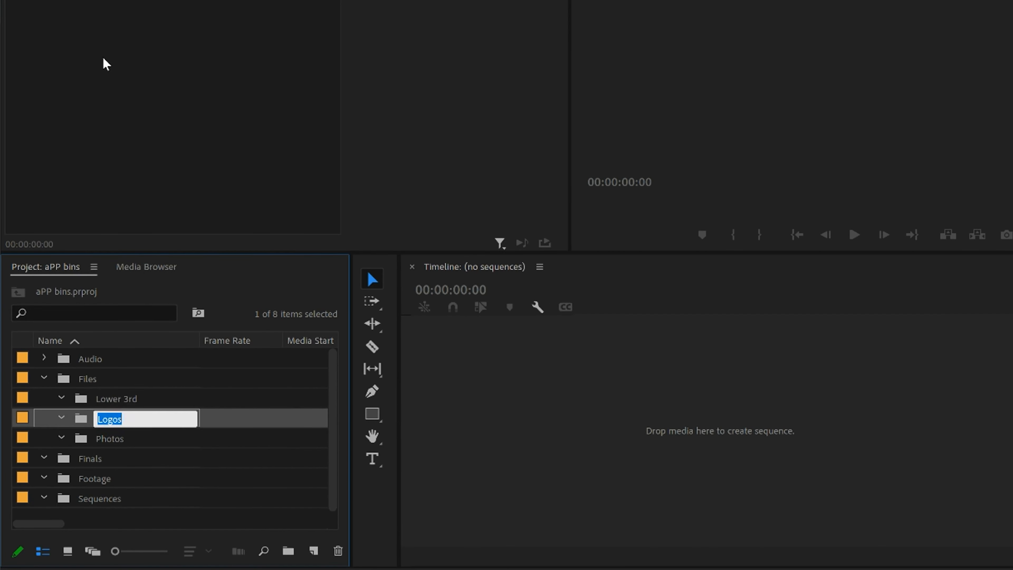
click(66, 384)
click(44, 379)
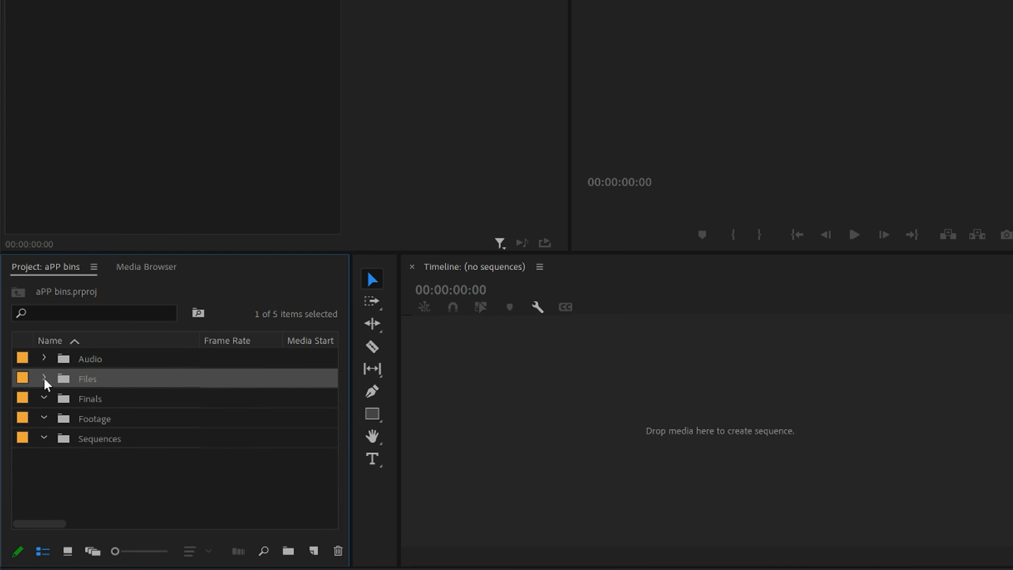
click(44, 379)
click(45, 379)
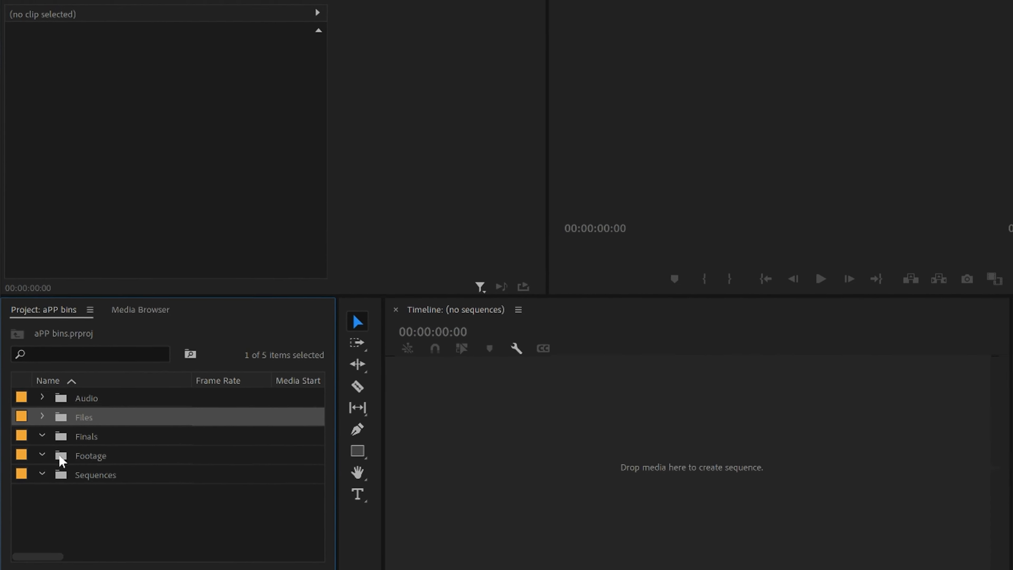
Create a sub-bin named C1 inside the Footage bin
right_click(62, 461)
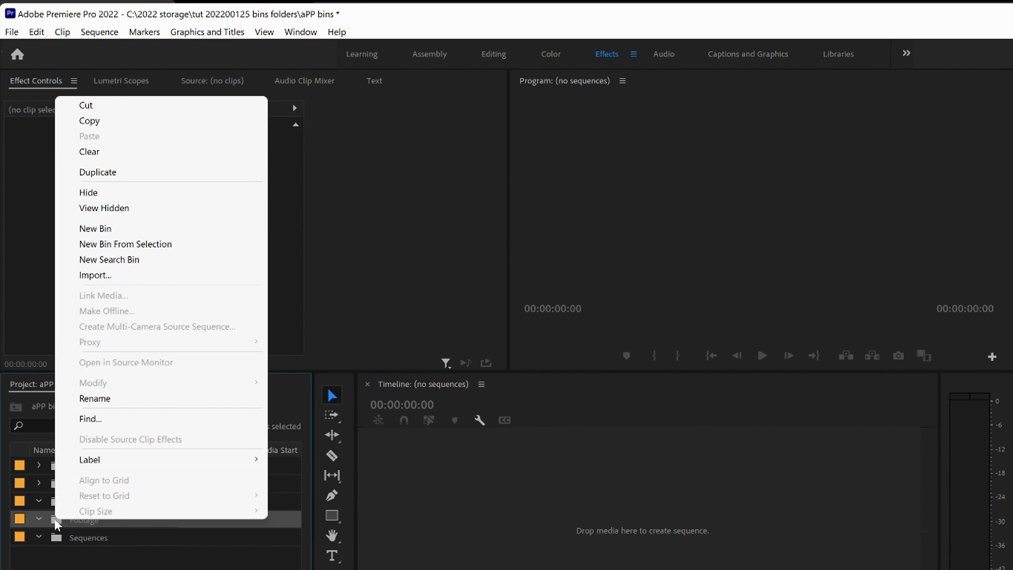
click(95, 230)
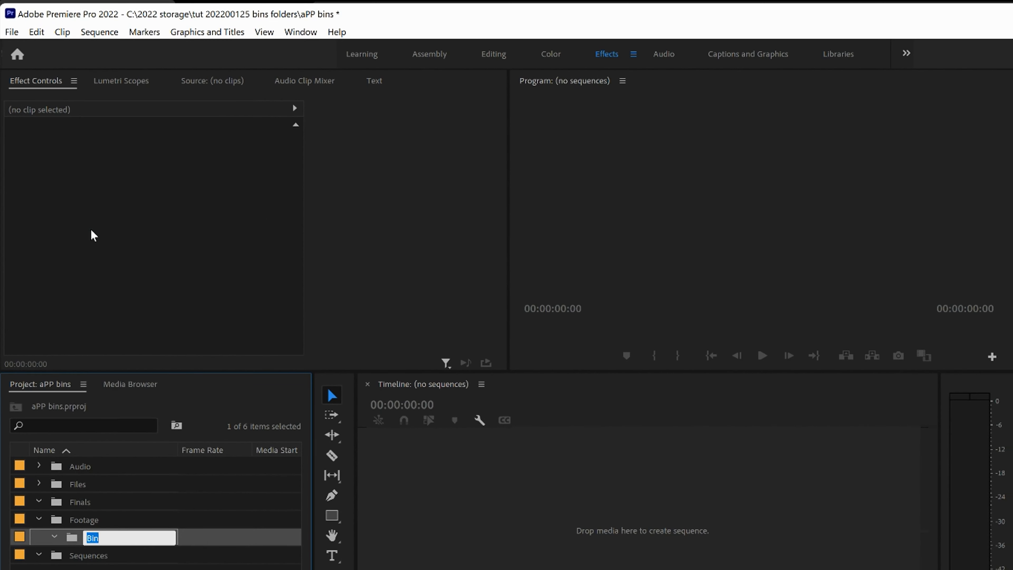
text(C1)
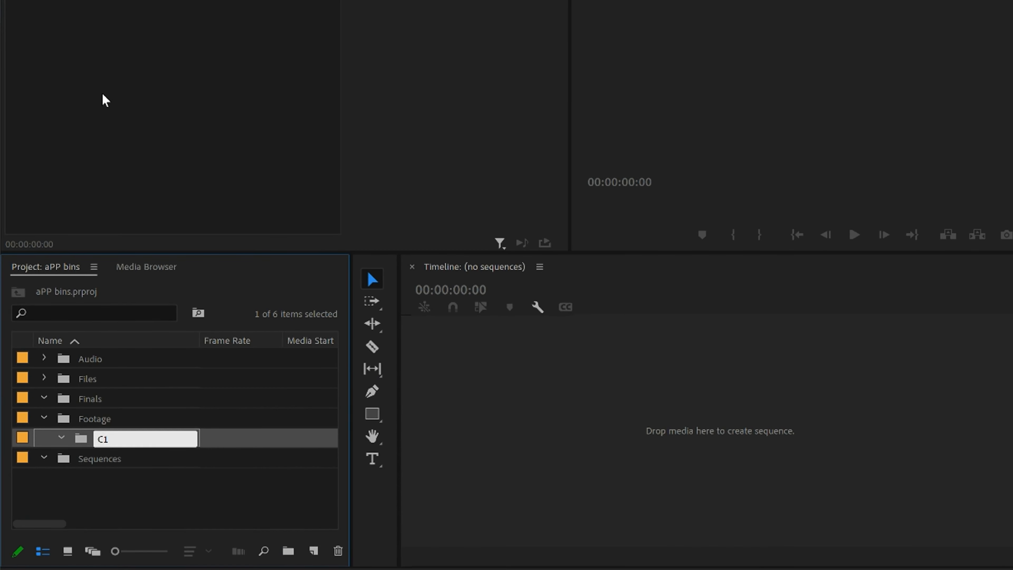
key(Tab)
Add a second sub-bin named C2 inside the Footage bin, keeping Footage expanded
click(65, 418)
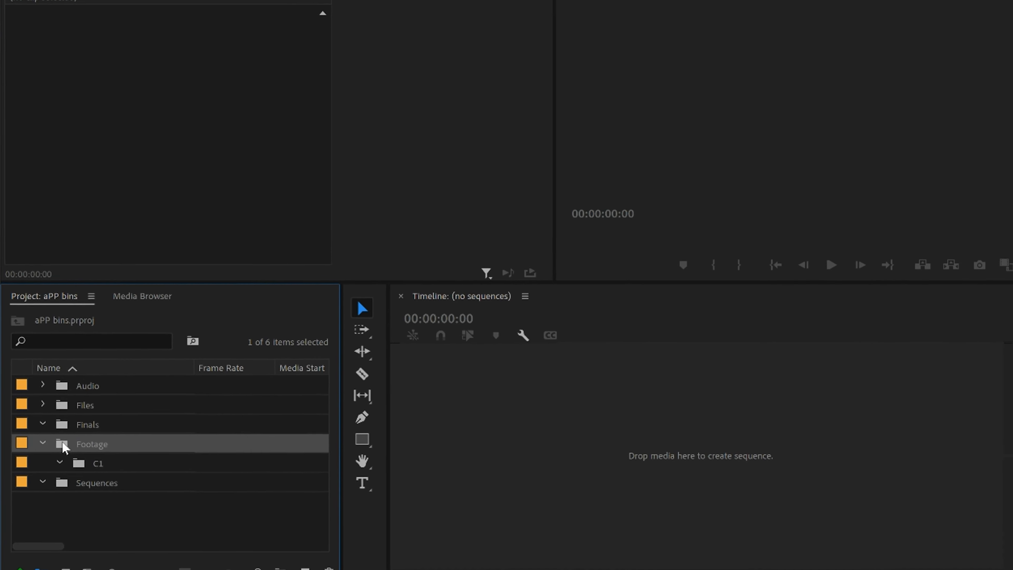
right_click(65, 418)
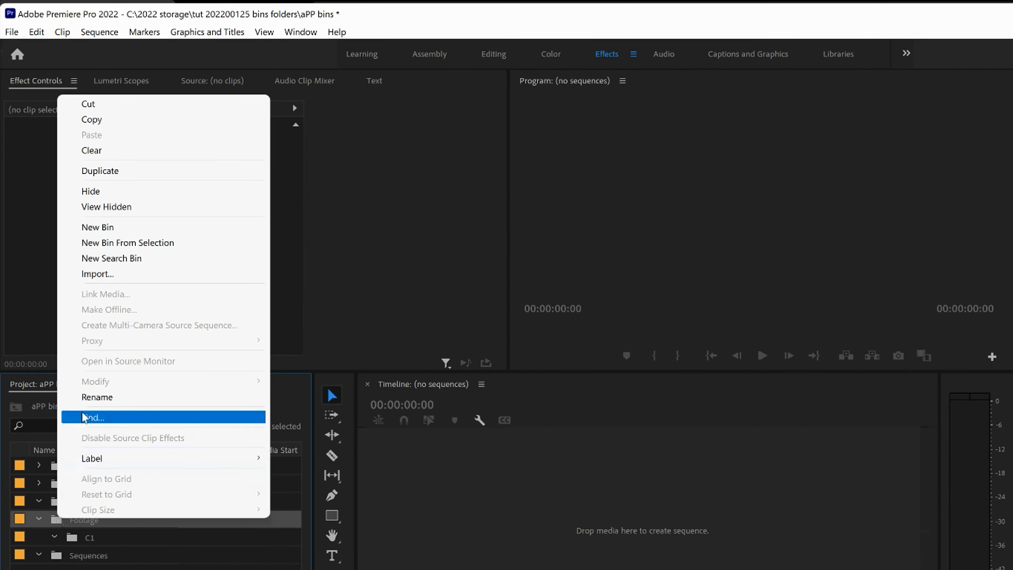
click(88, 230)
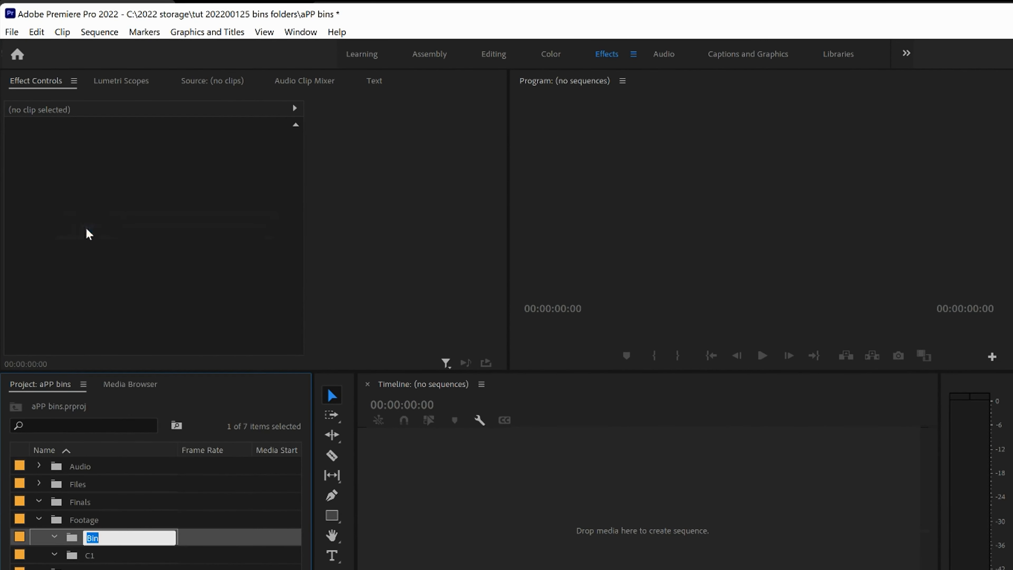
text(C2)
key(Return)
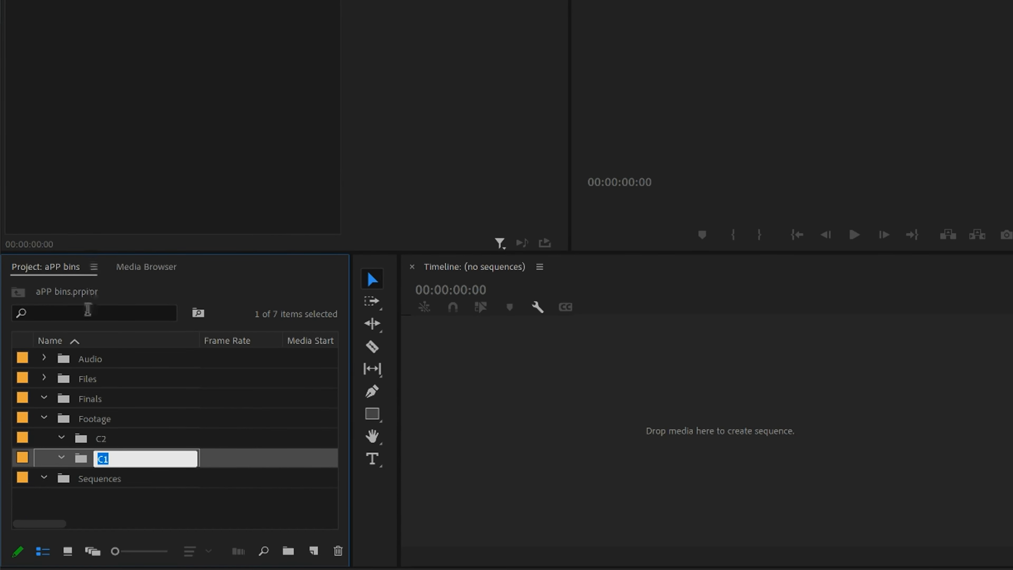
click(60, 420)
click(44, 417)
click(44, 417)
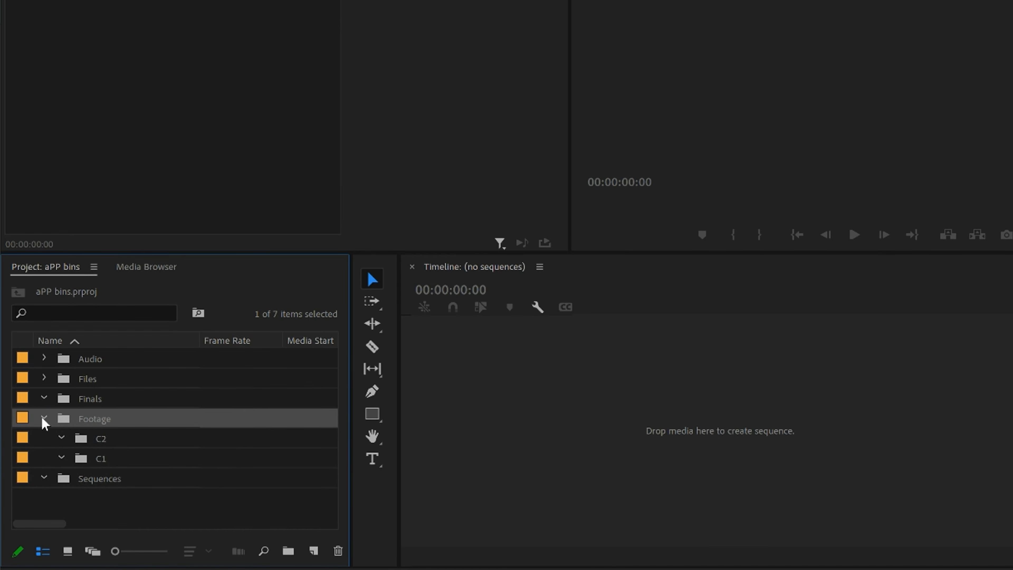
Create a sub-bin named Day 1 inside the C1 bin under Footage
right_click(79, 458)
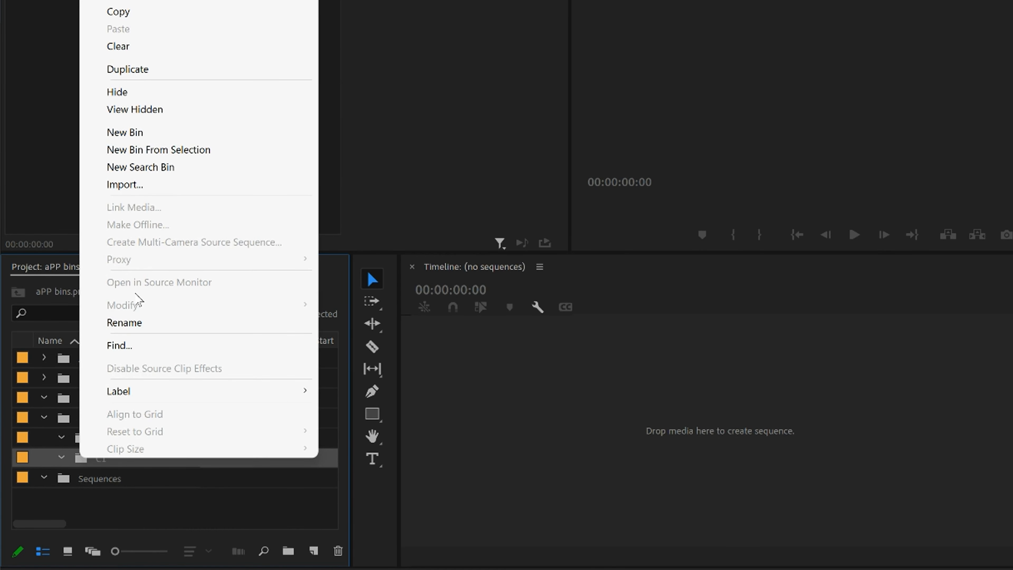
click(126, 134)
text(Day 1)
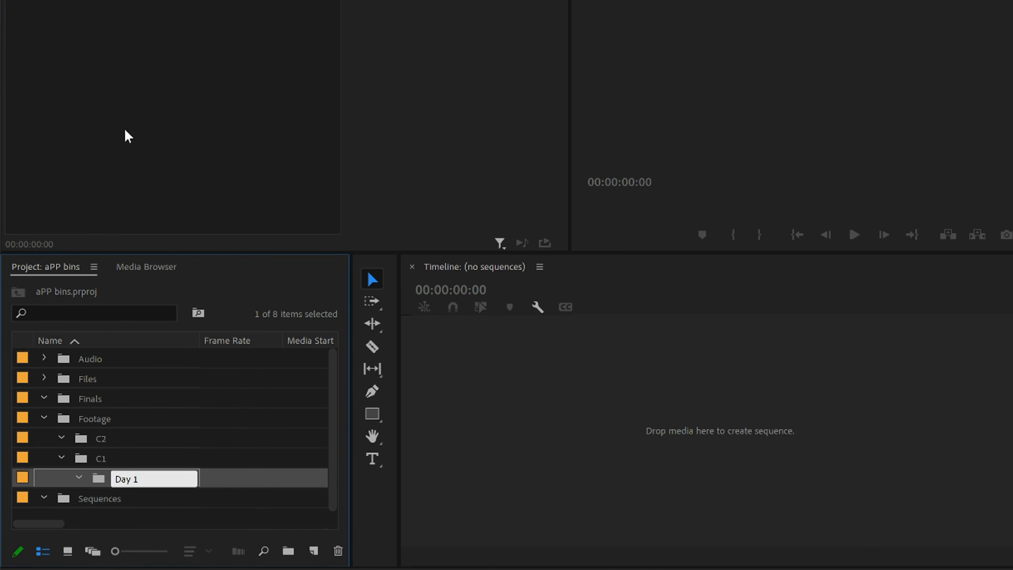
key(Tab)
Add a sub-bin named Day 2 inside the C1 bin and collapse C1, leaving Footage expanded
right_click(79, 461)
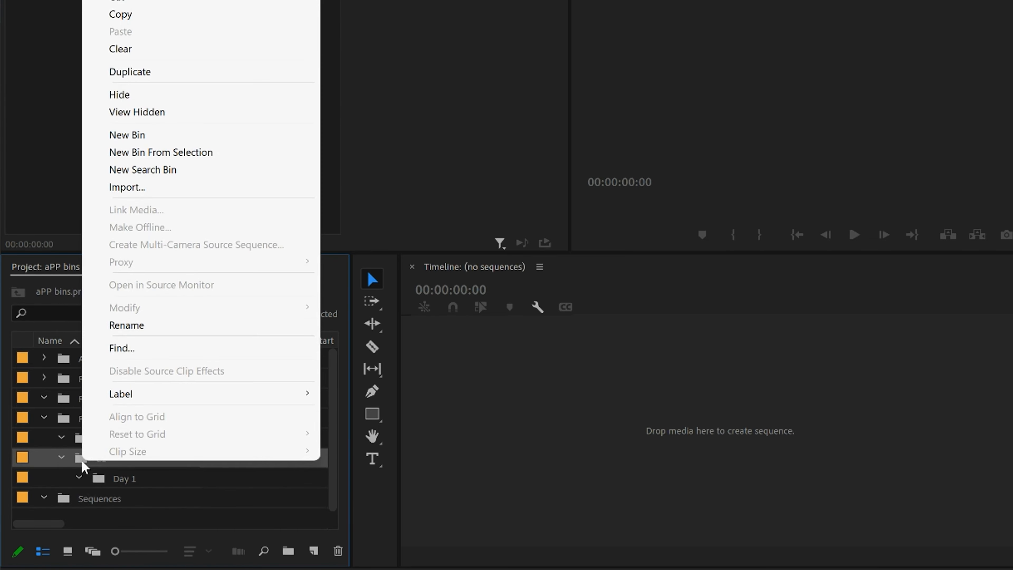
click(126, 135)
text(Da)
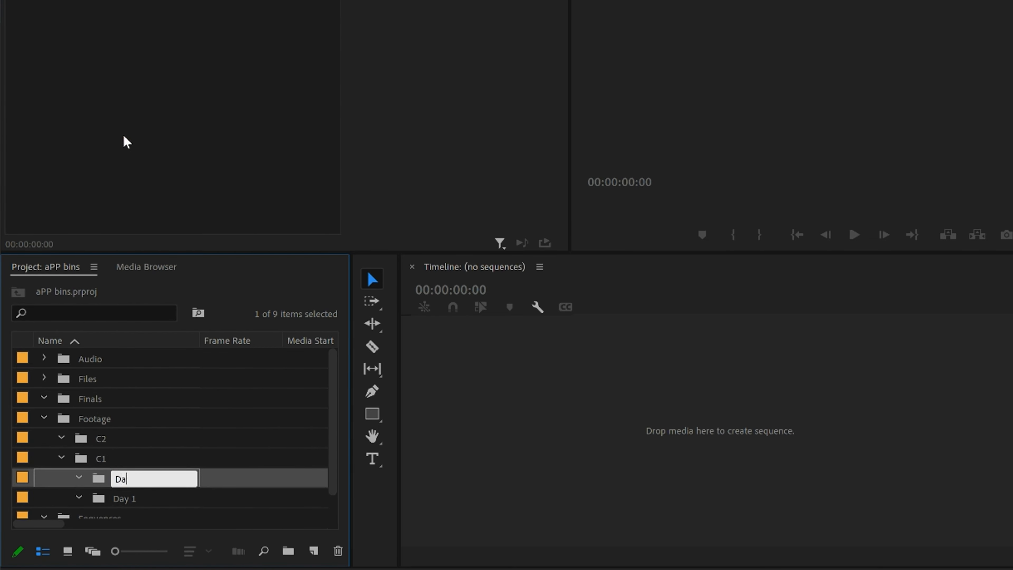
text(y 2)
key(Tab)
click(82, 458)
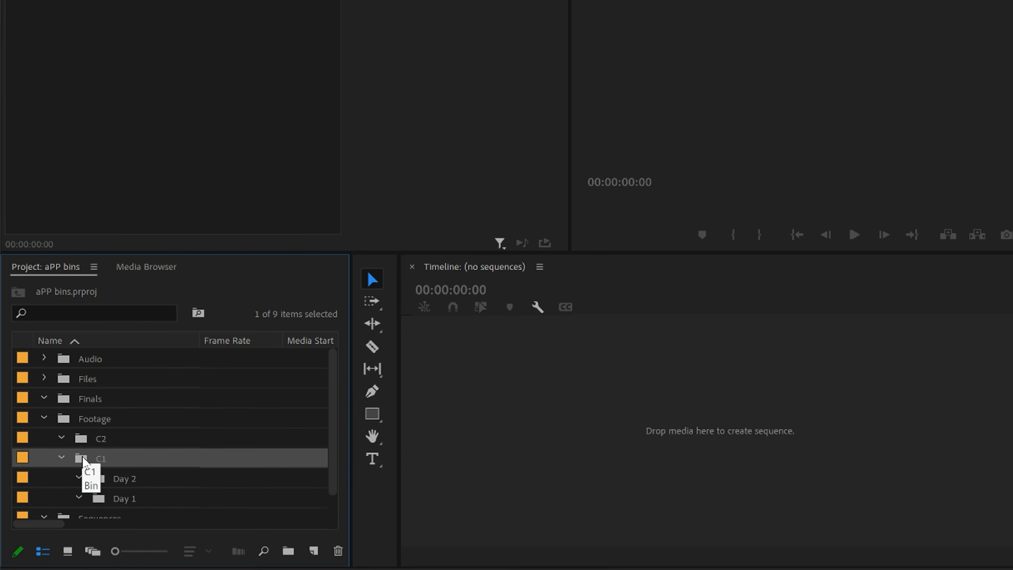
click(62, 458)
click(61, 458)
click(61, 458)
click(44, 418)
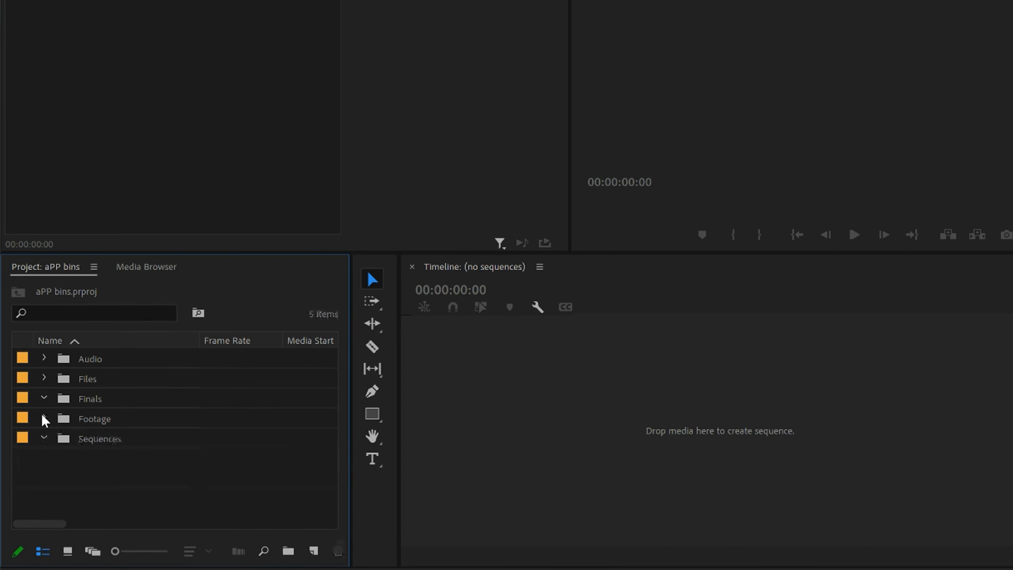
click(44, 418)
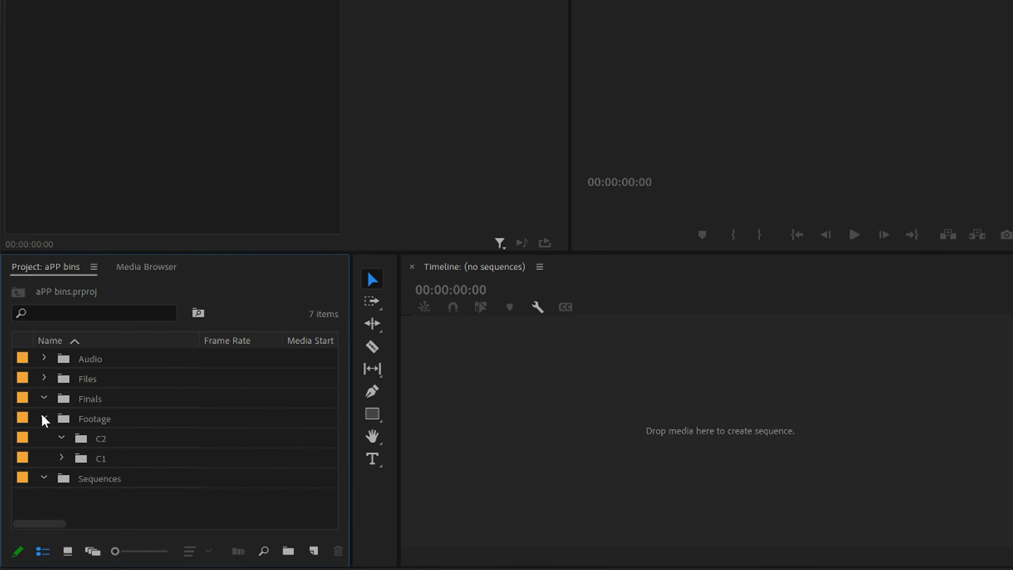
Create a sub-bin named Day 1 inside the C2 bin under Footage
right_click(80, 438)
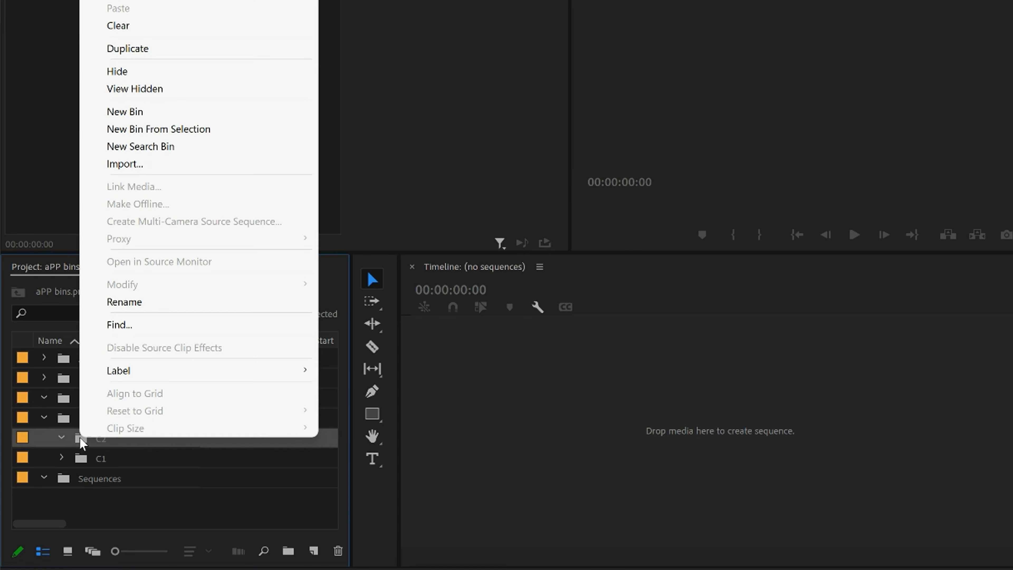
click(129, 111)
text(Day 1)
key(Tab)
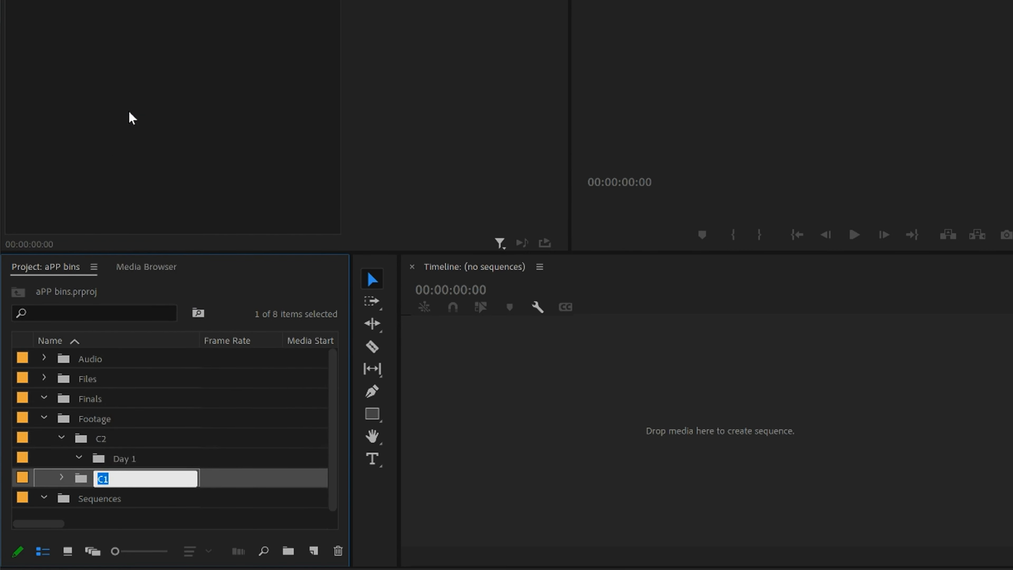
Add a sub-bin named Day 2 inside the C2 bin and collapse C2
click(81, 443)
right_click(81, 441)
click(133, 110)
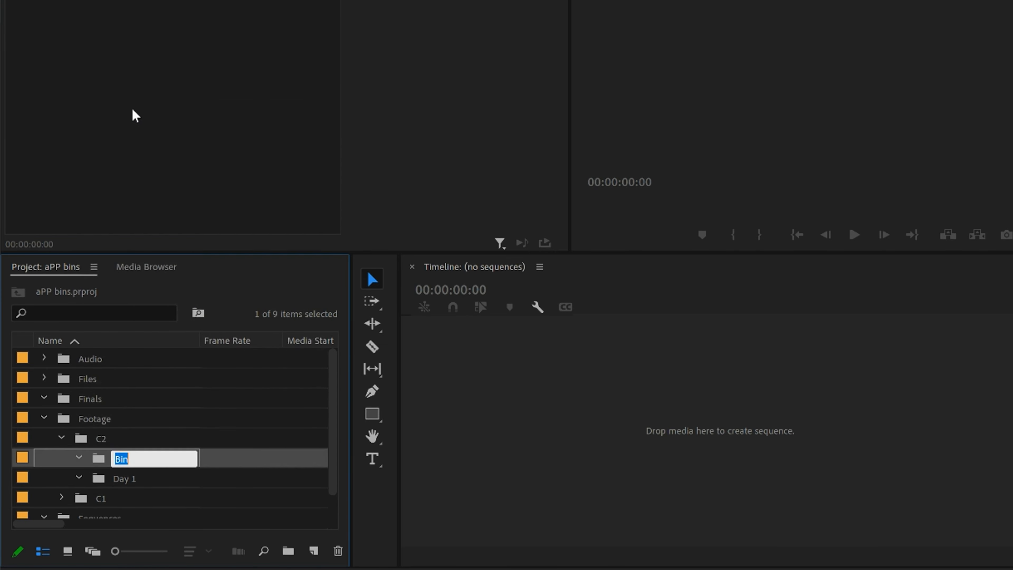
text(Day 2)
key(Tab)
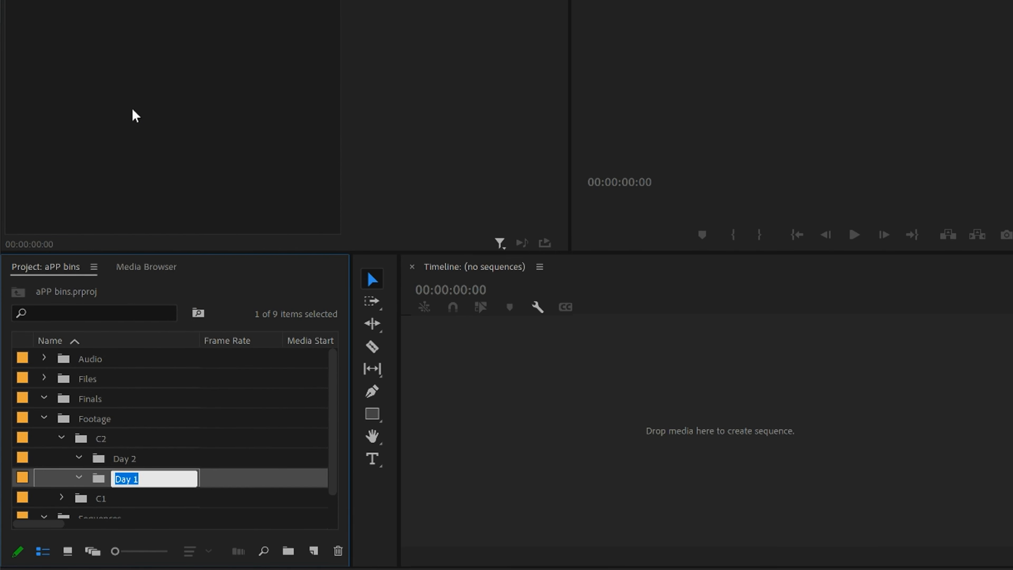
click(87, 440)
click(61, 436)
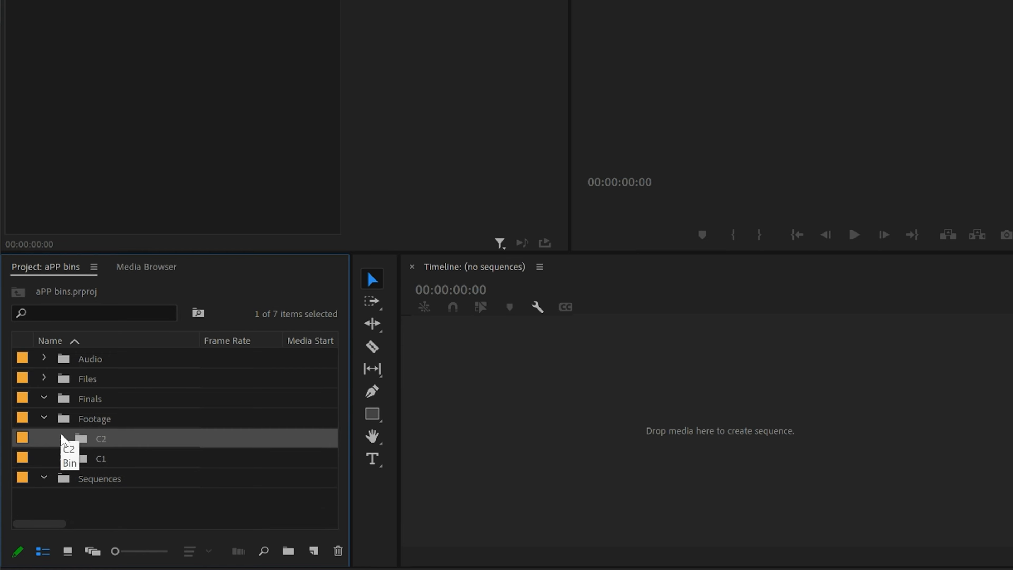
Expand the C1 and C2 bins to review their day sub-bins, and collapse the whole Footage bin
click(62, 458)
click(61, 437)
scroll(63, 441, down, 1)
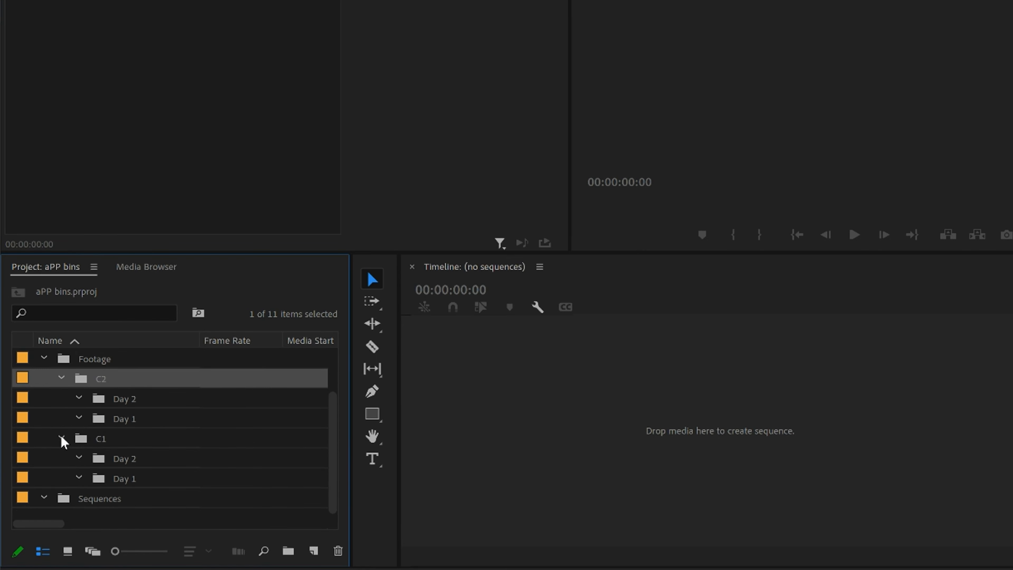
click(44, 357)
click(45, 418)
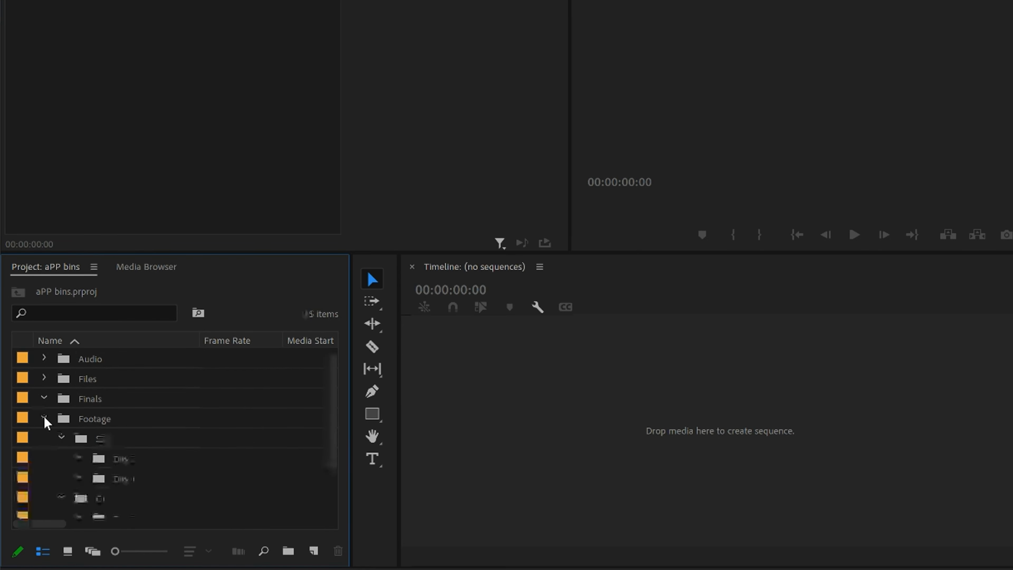
scroll(45, 419, down, 1)
scroll(45, 421, up, 1)
click(44, 418)
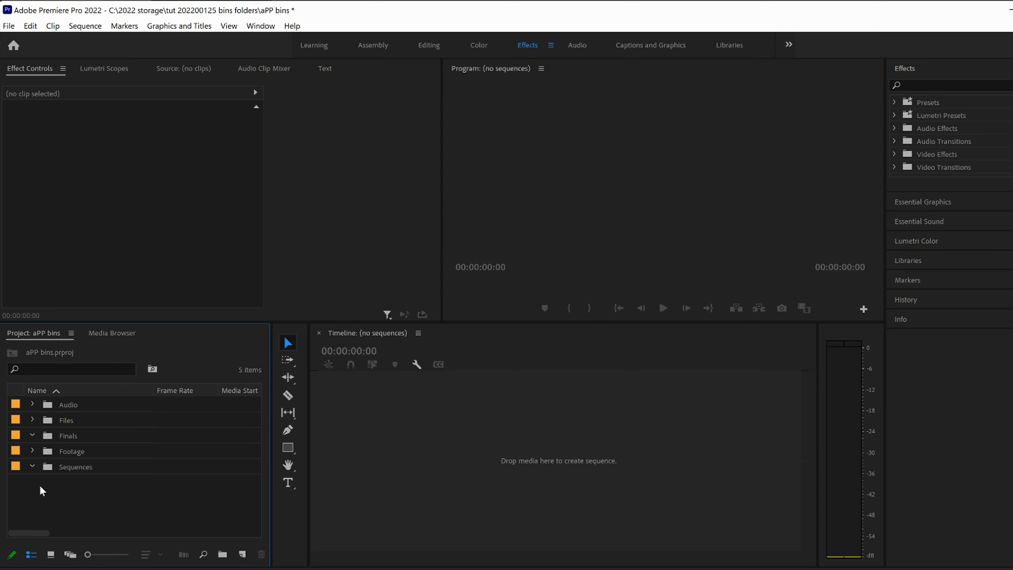
Delete all five top-level bins, from Audio through Sequences, from the project
drag(39, 487, 70, 399)
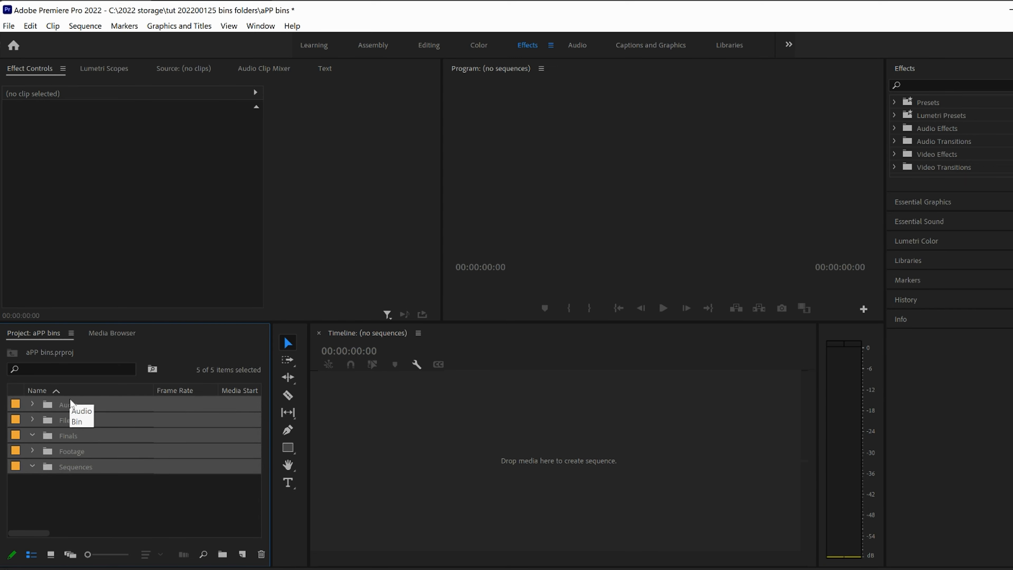
key(Delete)
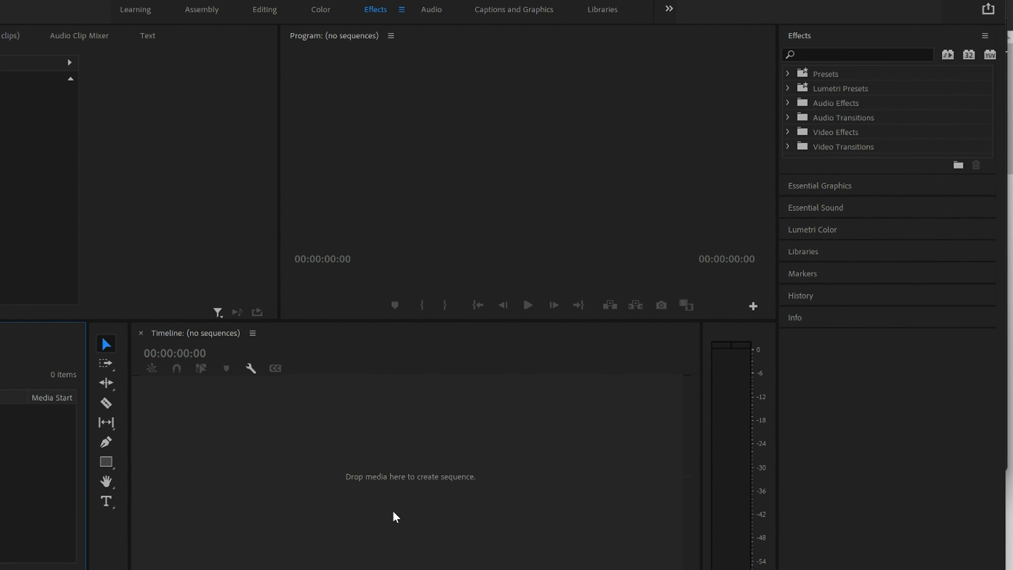
Switch to File Explorer and create a folder named Audio in the tut 202200125 bins folders directory
click(424, 569)
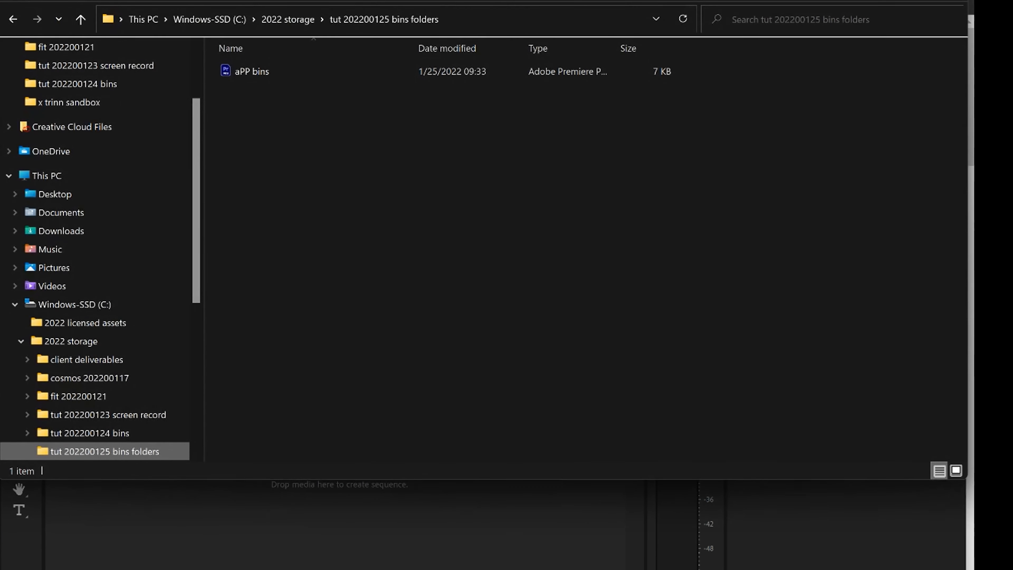
right_click(286, 175)
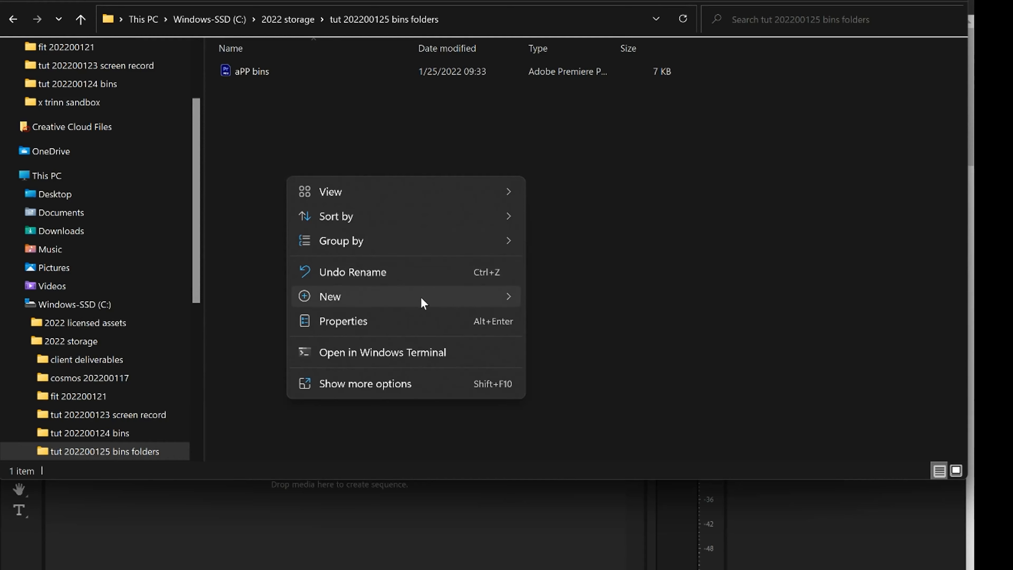
mouse_move(420, 298)
click(550, 299)
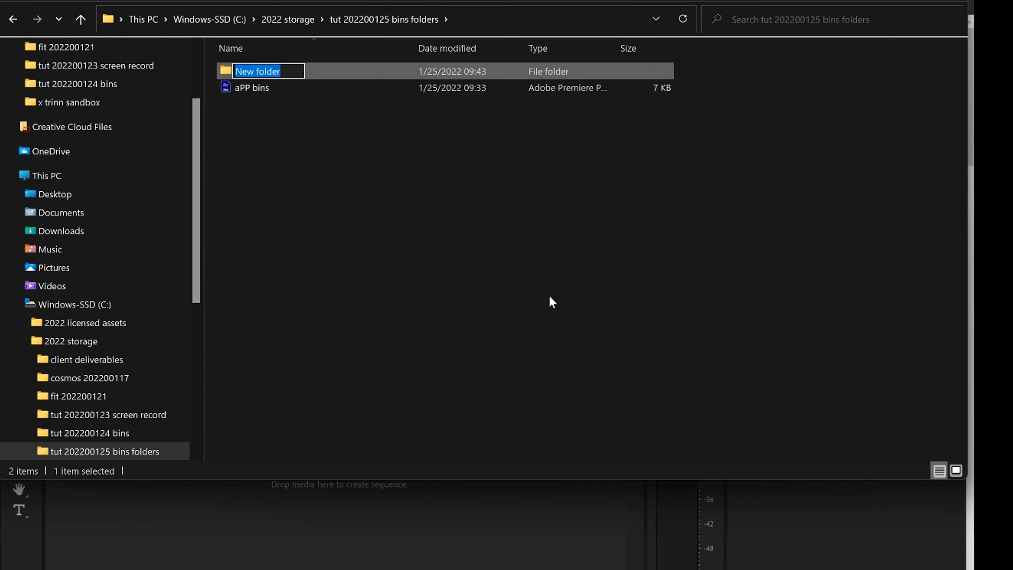
text(Audio)
key(Return)
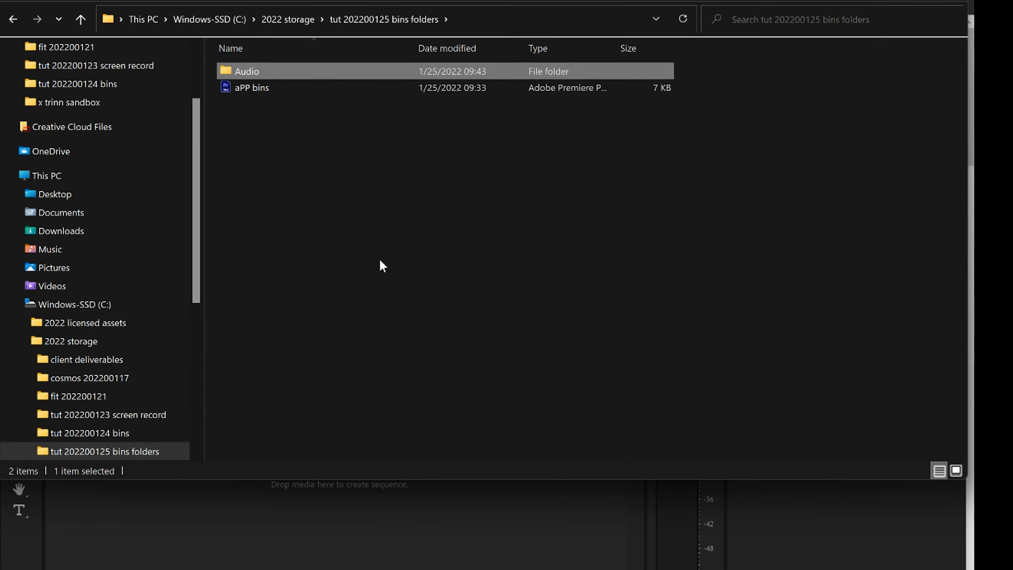
Create a folder named Files beside the Audio folder in the project directory
right_click(381, 260)
mouse_move(466, 381)
click(633, 136)
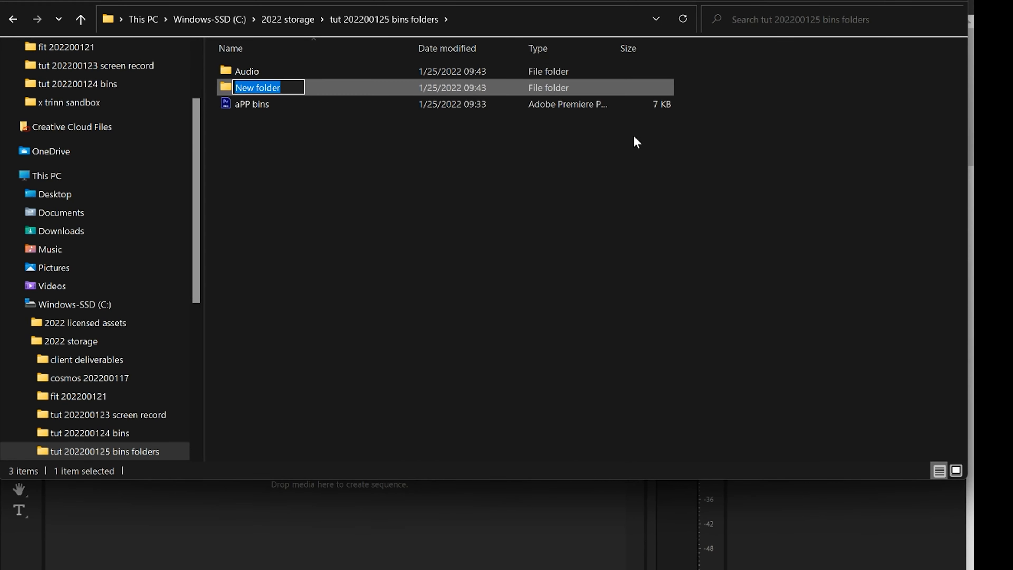
text(Files)
key(Return)
Create a folder named Footage in the project directory, alongside Audio and Files
right_click(350, 185)
mouse_move(498, 306)
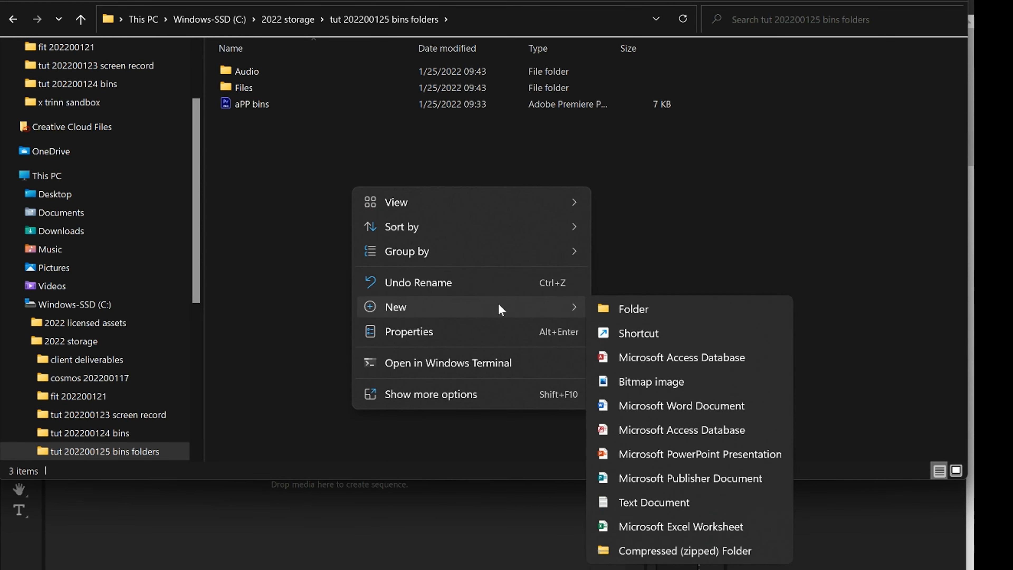
click(625, 308)
text(Footage)
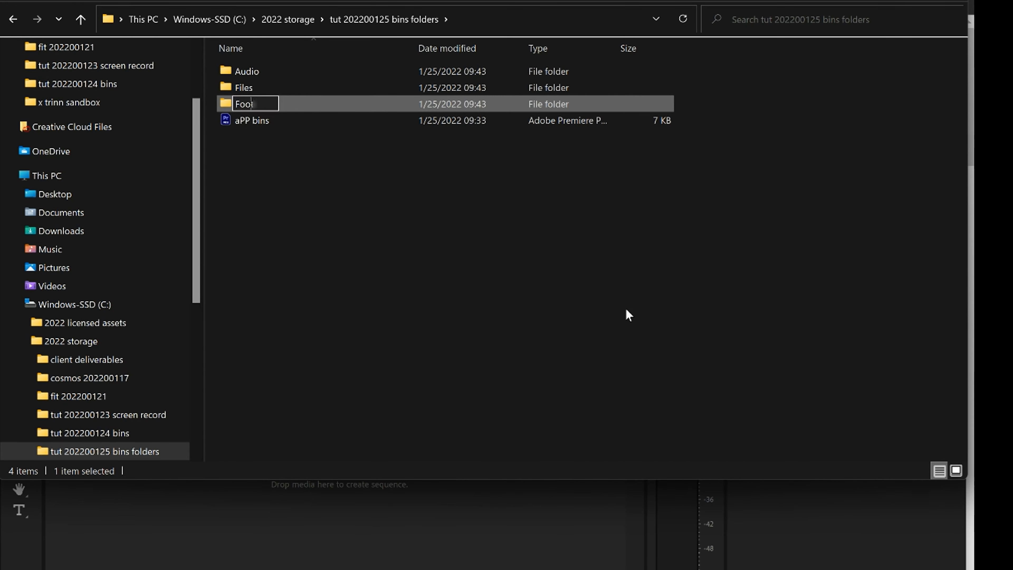
key(Return)
Create a folder named Sequences in the project directory
right_click(383, 253)
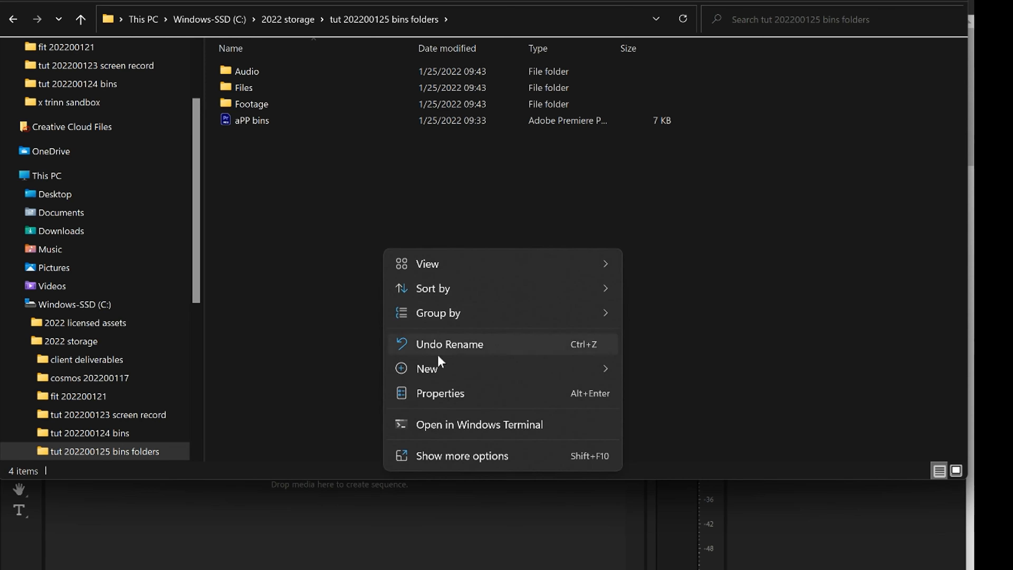
mouse_move(518, 367)
click(657, 369)
text(Sequences)
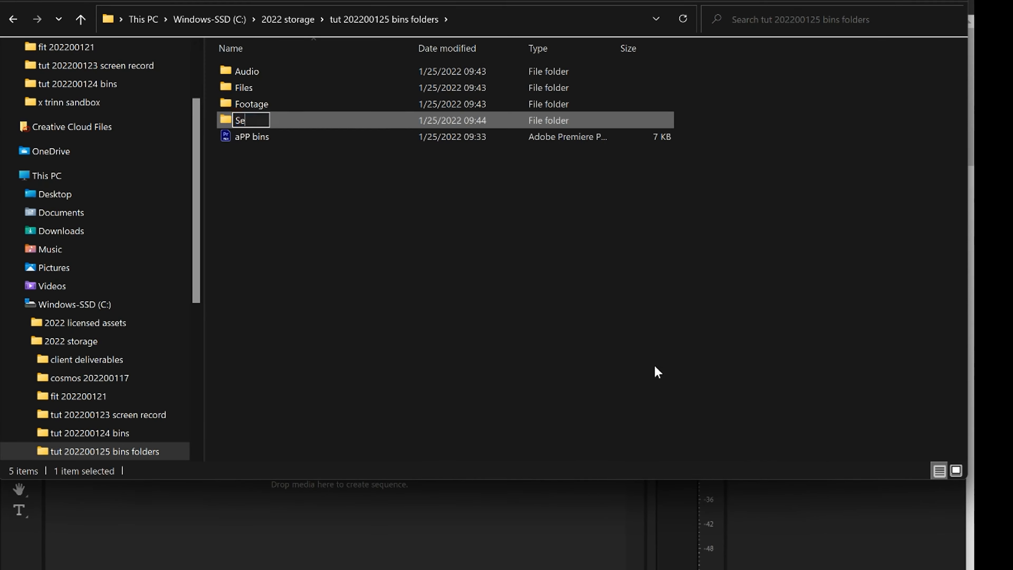
key(Return)
Add a folder named Final to the project directory
right_click(291, 222)
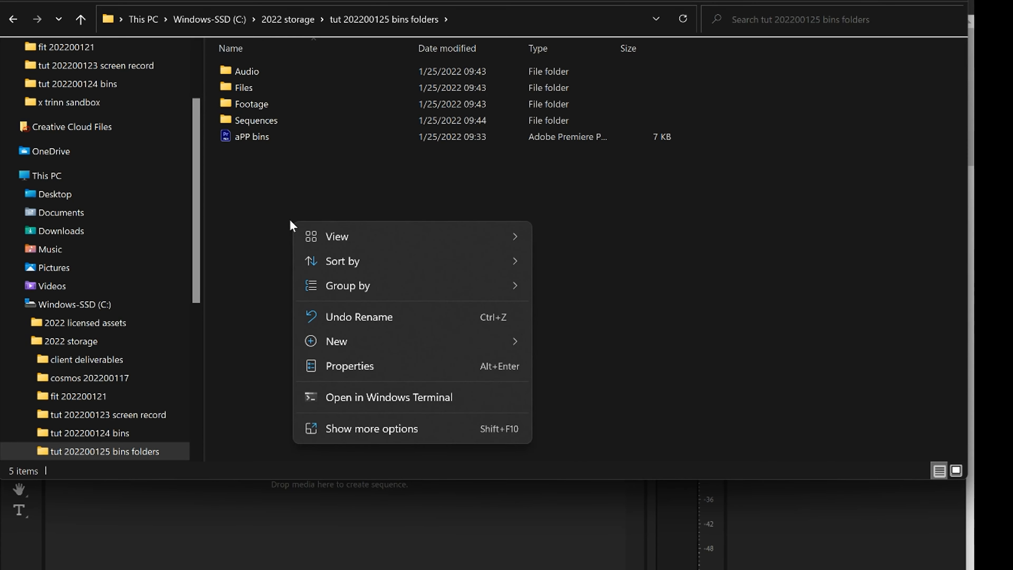
mouse_move(515, 341)
text(Final)
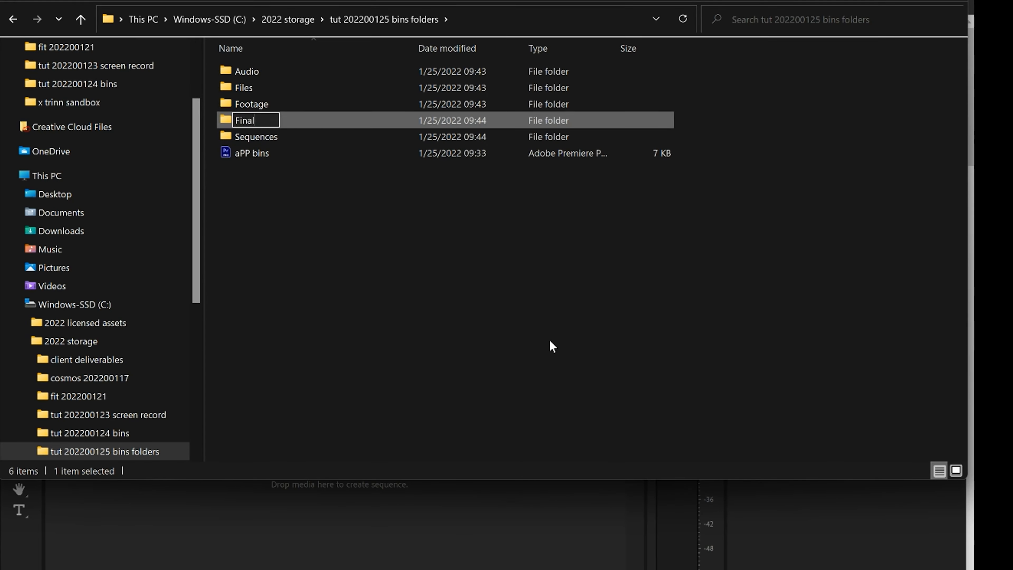
key(Return)
Open the Audio folder and create a subfolder named Music in it
double_click(226, 71)
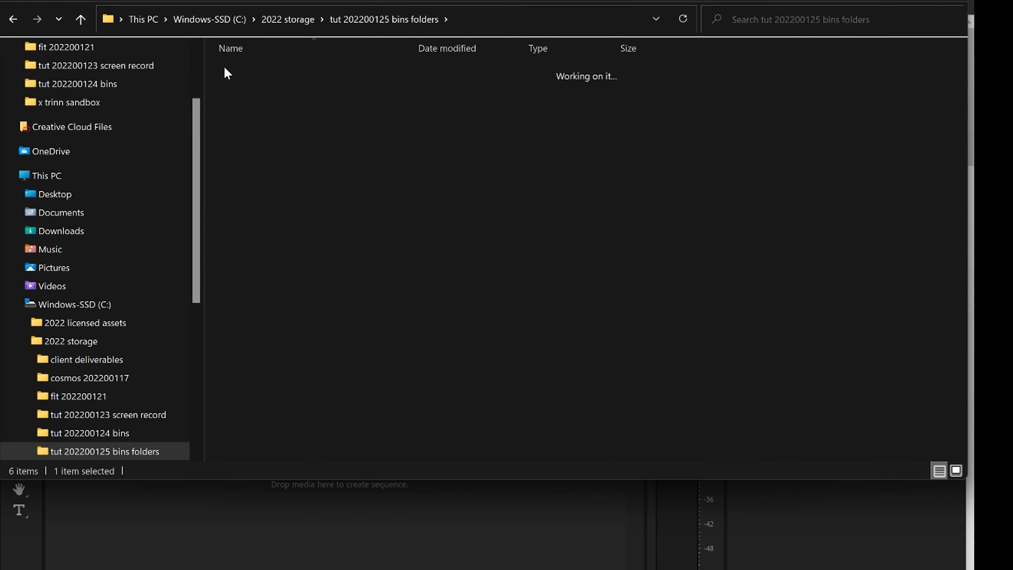
right_click(245, 145)
mouse_move(462, 265)
click(506, 266)
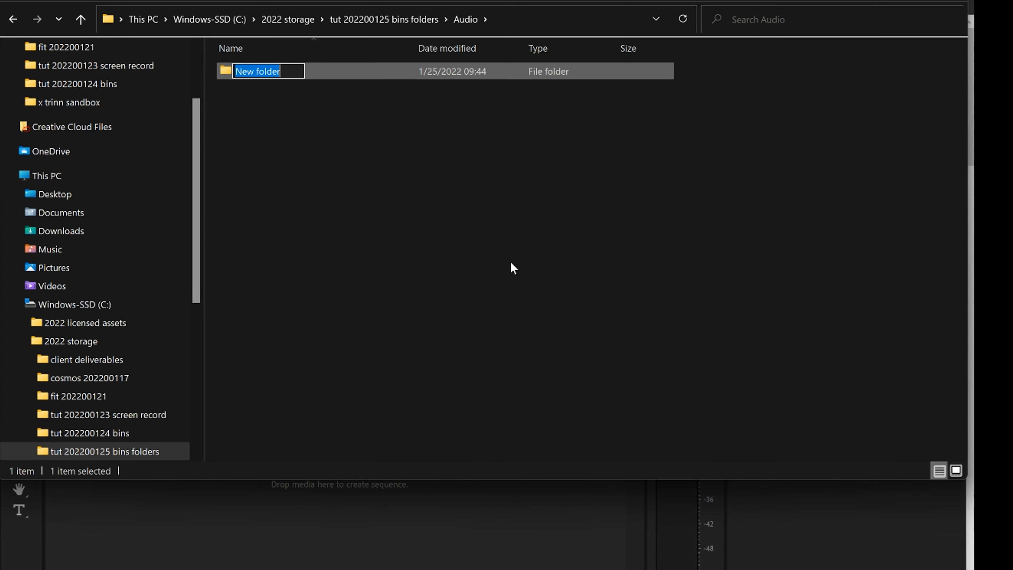
text(Music)
key(Return)
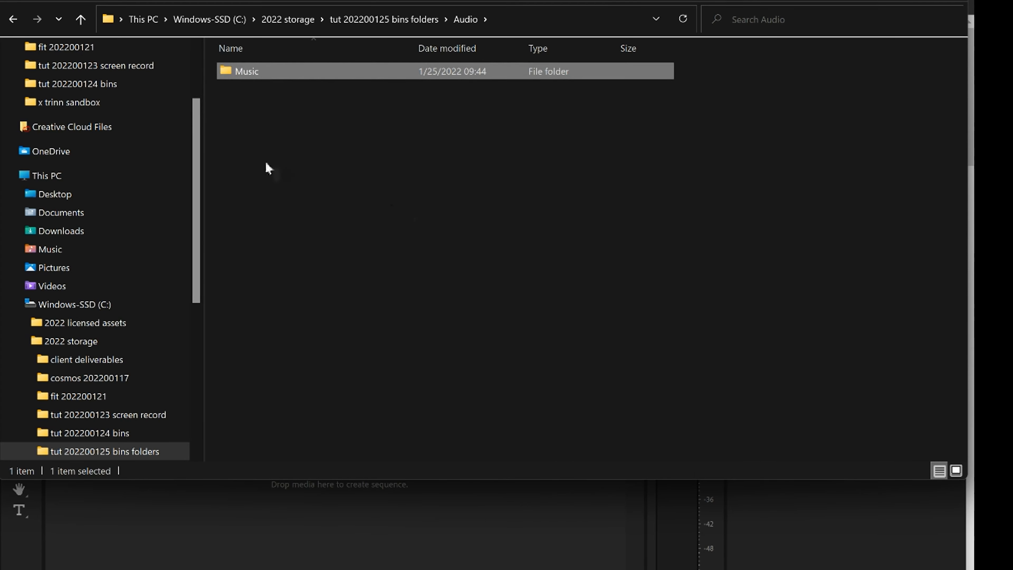
Create a subfolder named Sound FX inside the Audio folder
right_click(267, 165)
mouse_move(439, 284)
click(531, 285)
text(Sound FX)
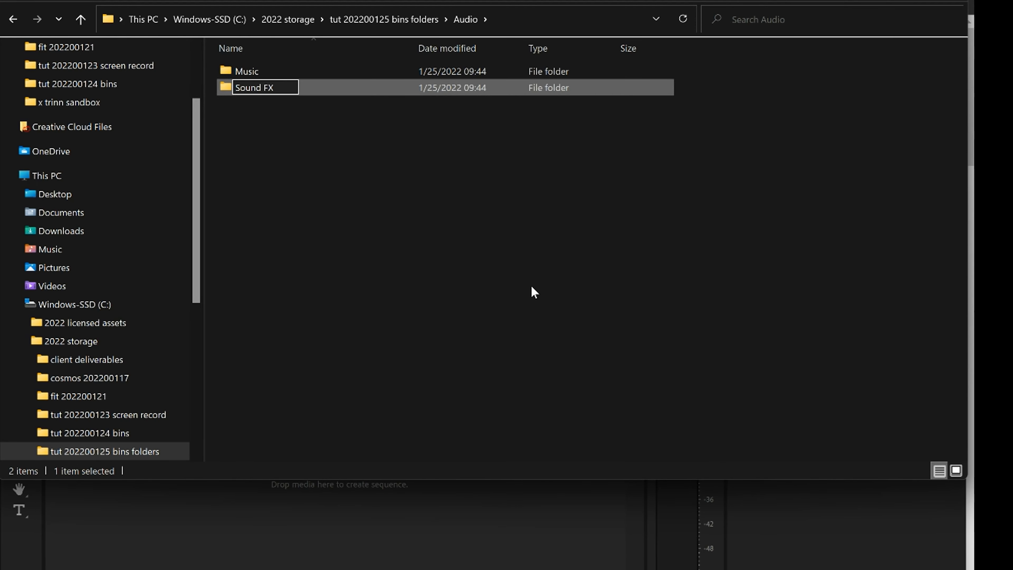
key(Return)
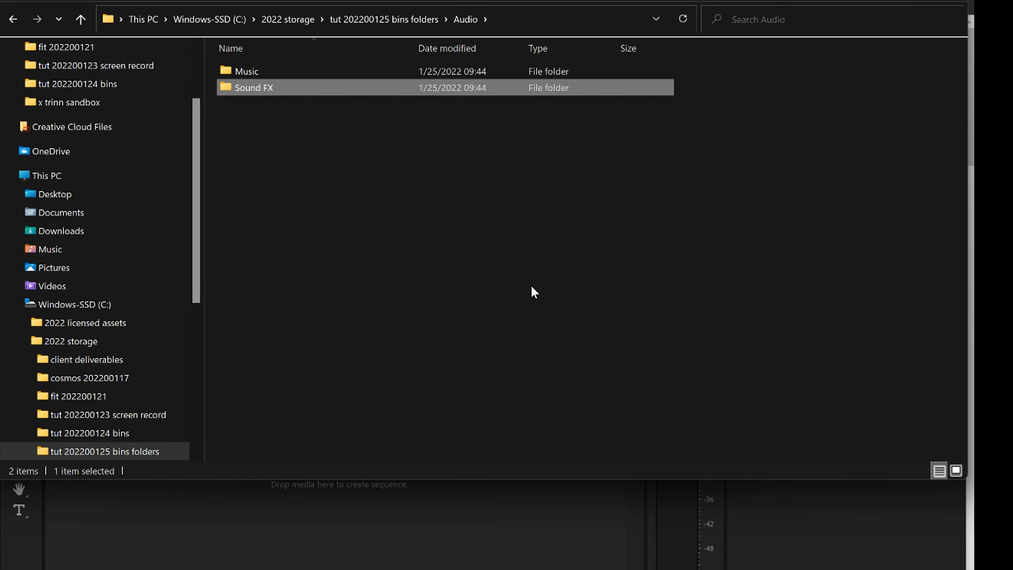
Create a subfolder named Source inside the Audio folder
right_click(255, 154)
click(511, 276)
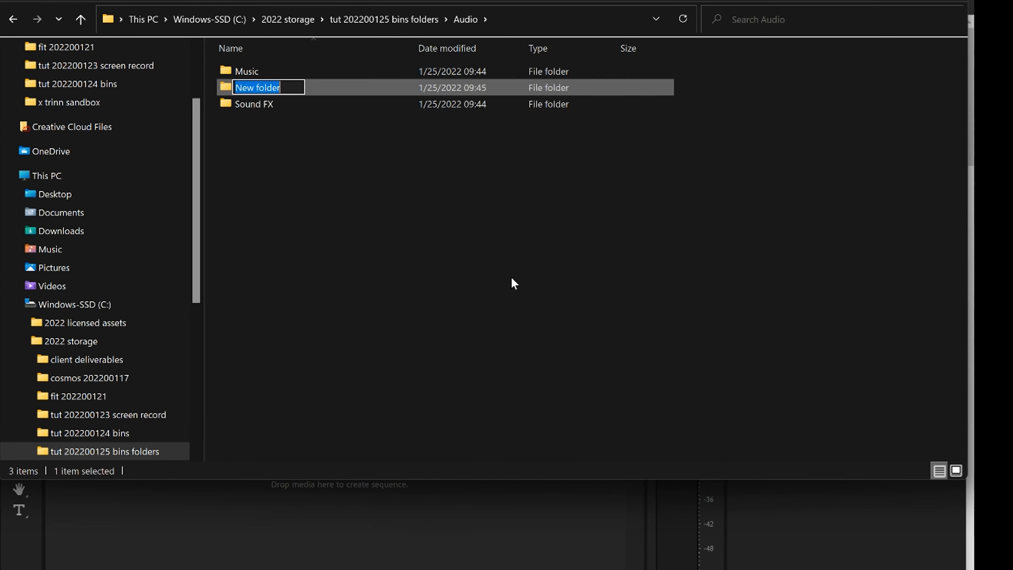
text(Source)
key(Return)
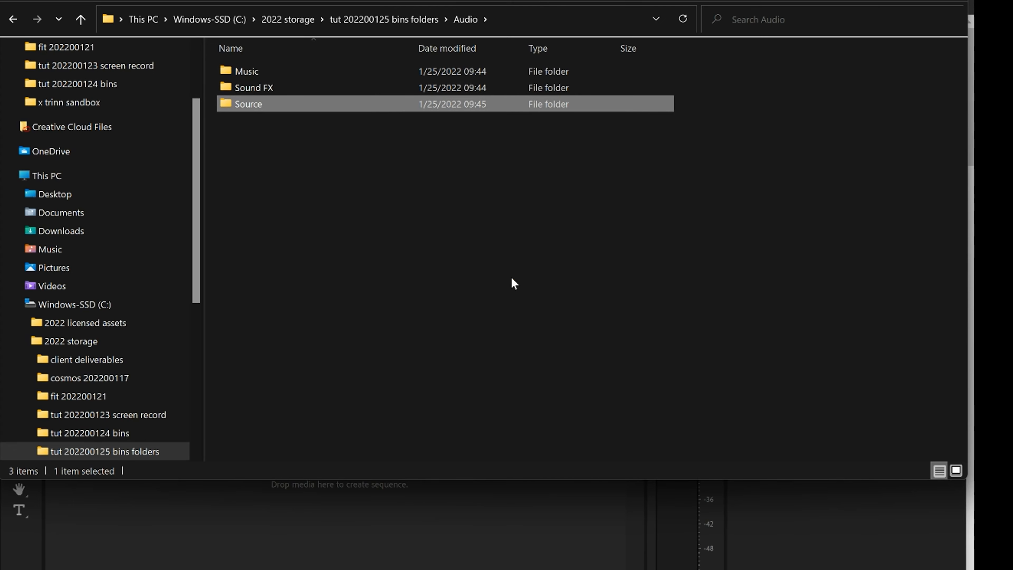
Return to the project directory, open the Files folder and create a subfolder named Logos in it
click(81, 18)
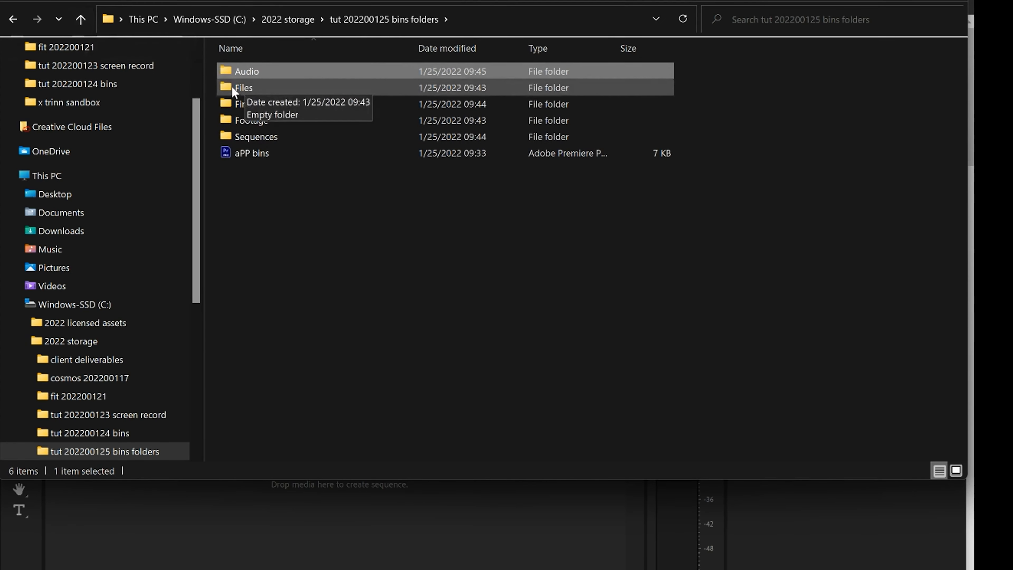
double_click(229, 89)
right_click(266, 155)
mouse_move(315, 273)
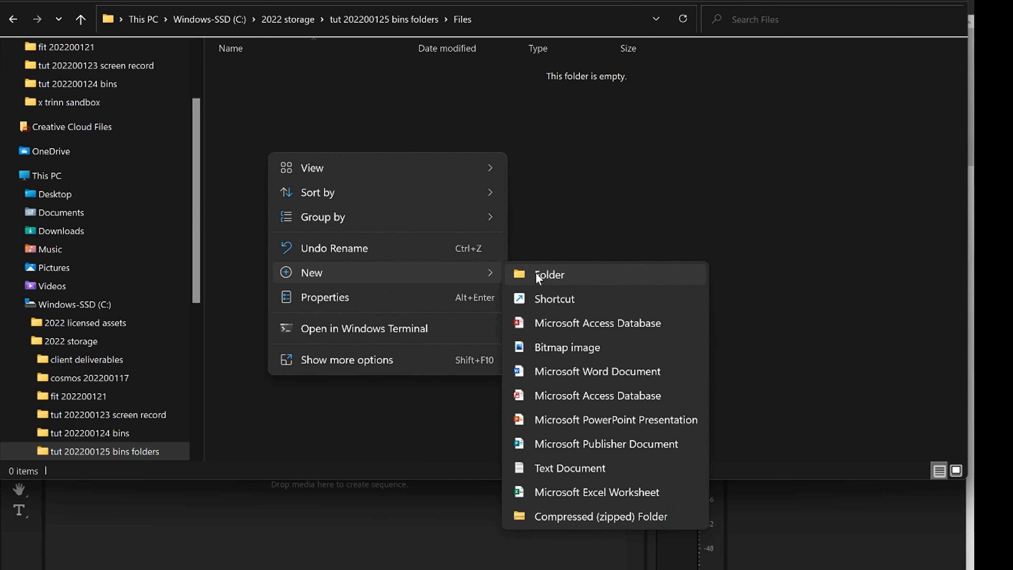
click(536, 274)
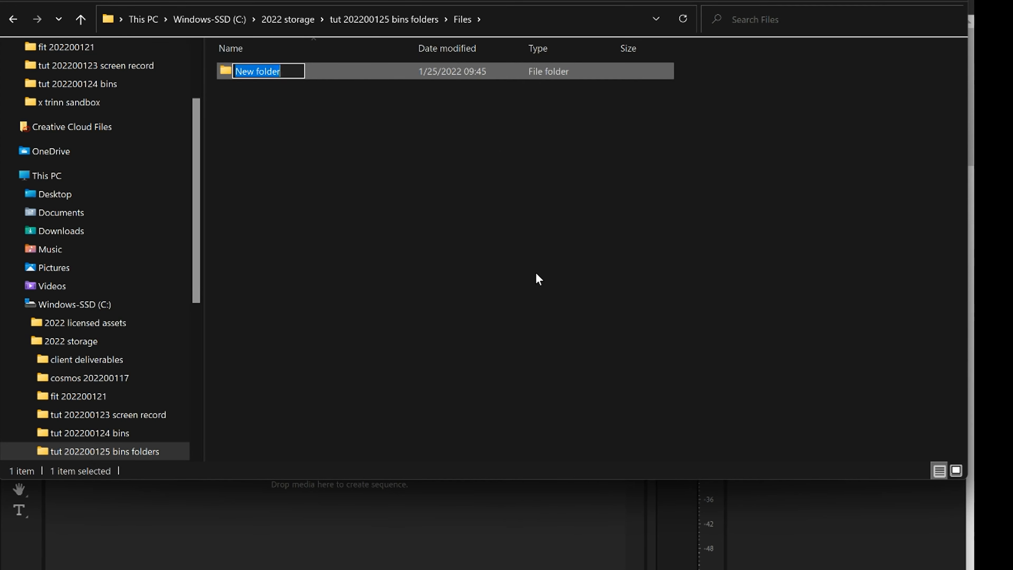
text(Logos)
key(Return)
Create a subfolder named Lower 3rd inside the Files folder
right_click(313, 205)
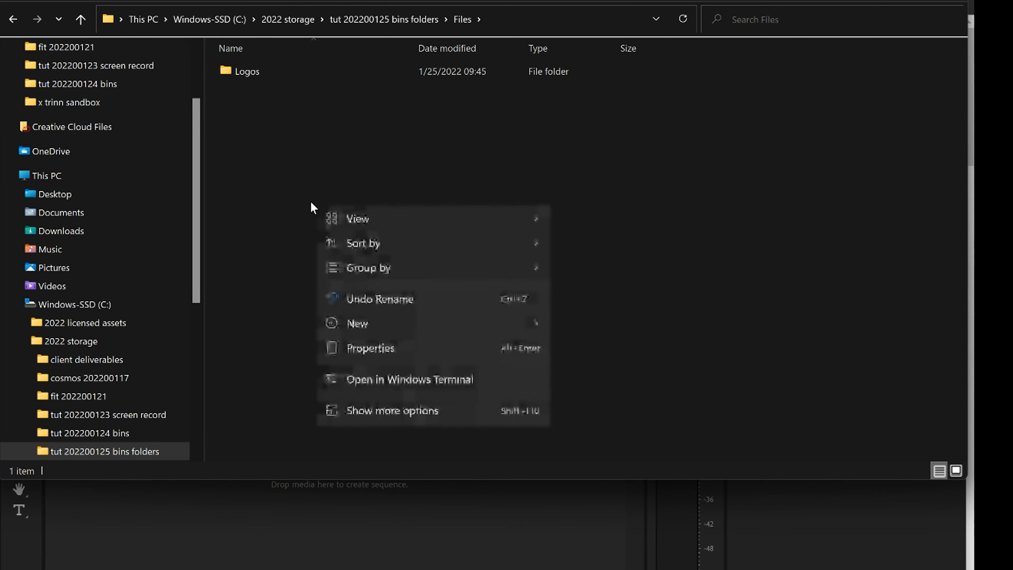
mouse_move(512, 327)
click(565, 324)
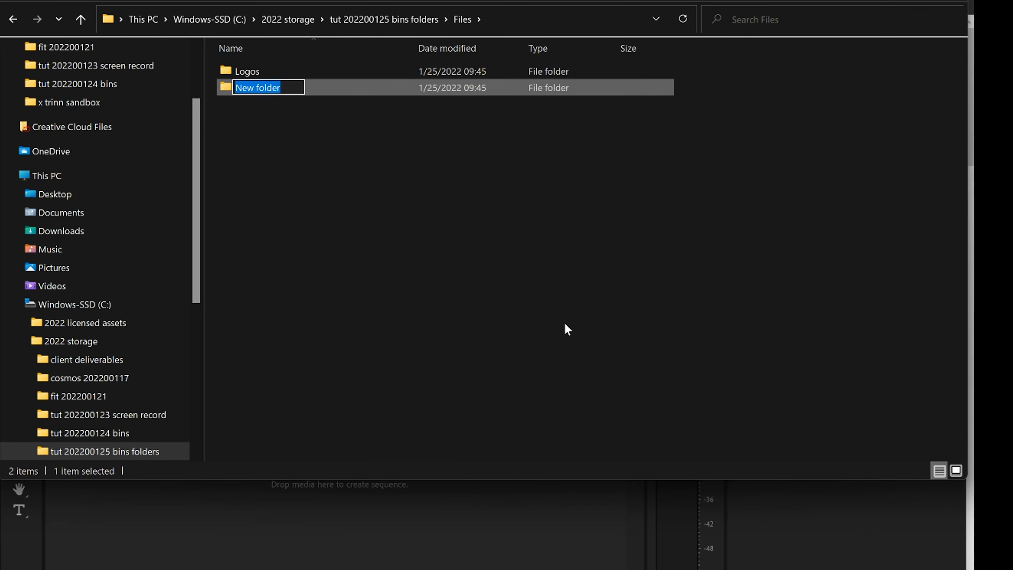
text(Lower 3rd)
key(Return)
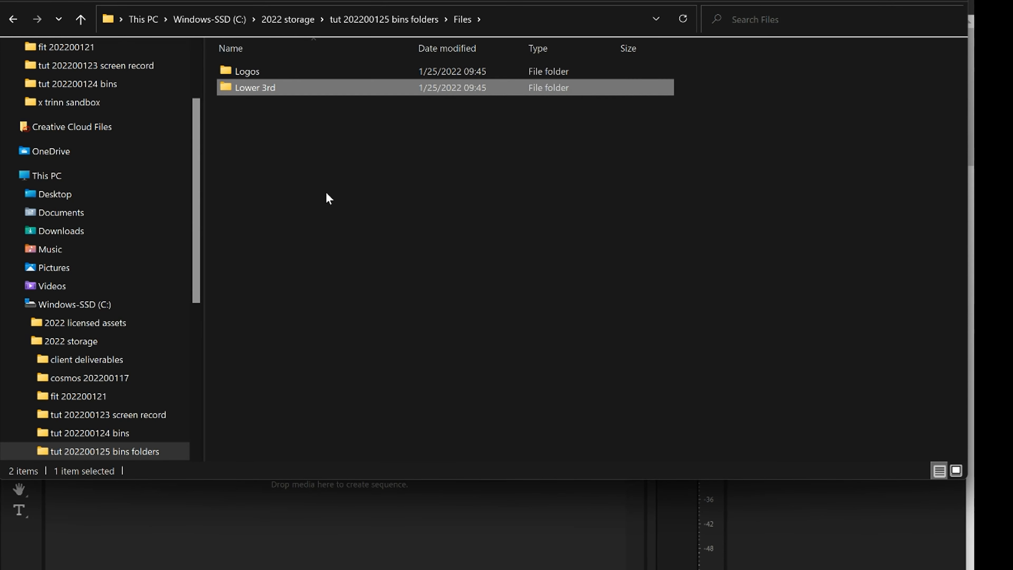
Create a subfolder named Photos inside the Files folder
right_click(326, 194)
click(590, 316)
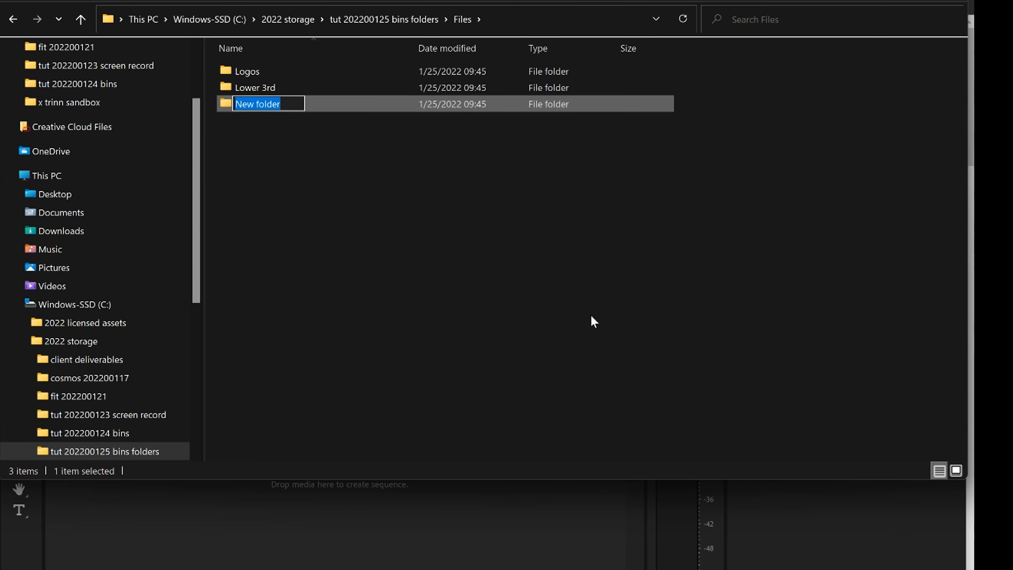
text(Photos)
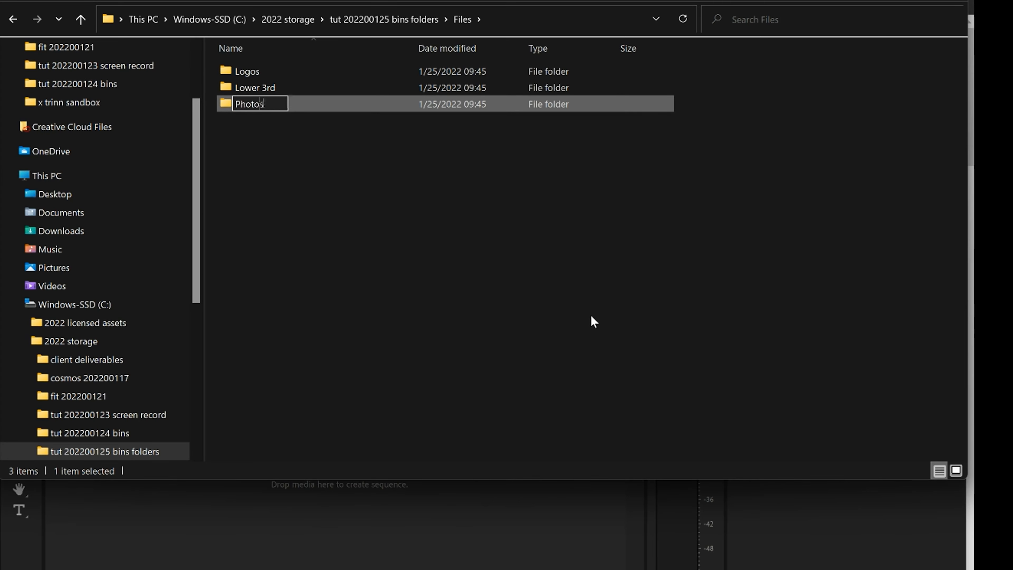
key(Return)
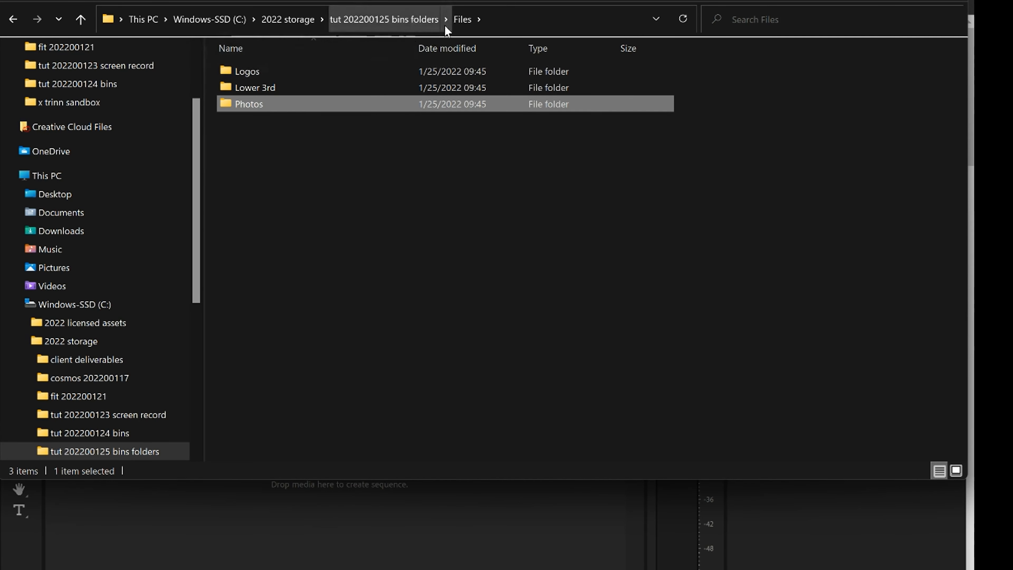
Return to the project directory, open the Footage folder and create a subfolder named C1 in it
click(80, 20)
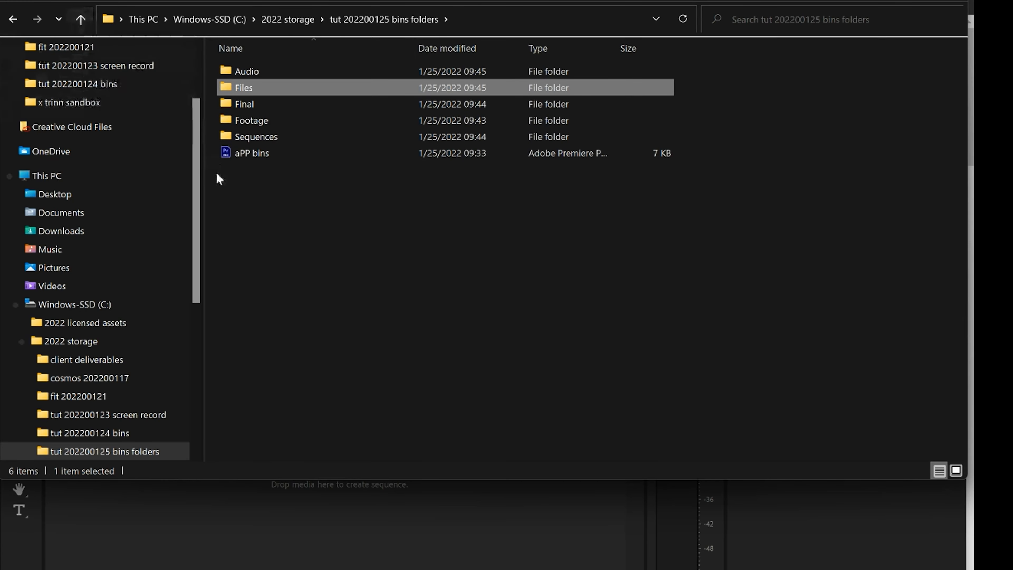
double_click(225, 120)
right_click(226, 119)
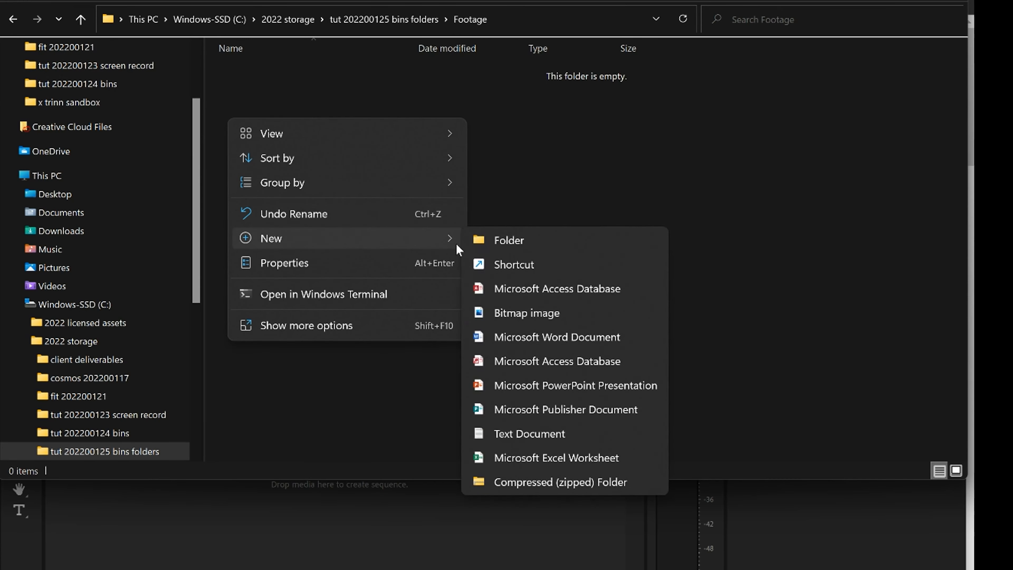
click(484, 239)
text(C1)
key(Return)
Create a subfolder named C2 beside C1 inside the Footage folder
right_click(327, 196)
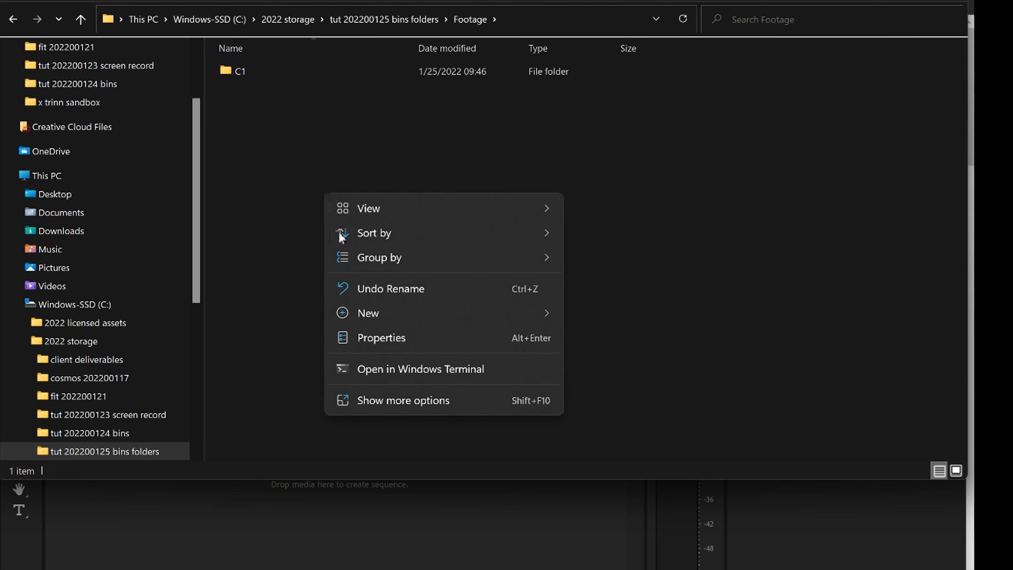
mouse_move(543, 315)
click(589, 318)
text(C2)
key(Return)
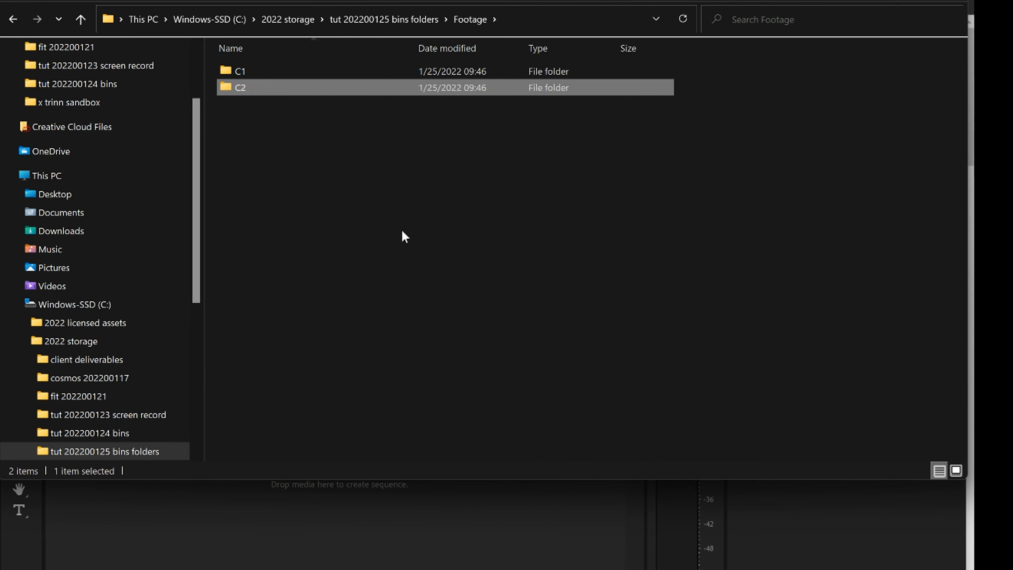
Create a subfolder named Client inside the Footage folder
right_click(377, 231)
mouse_move(524, 339)
click(622, 336)
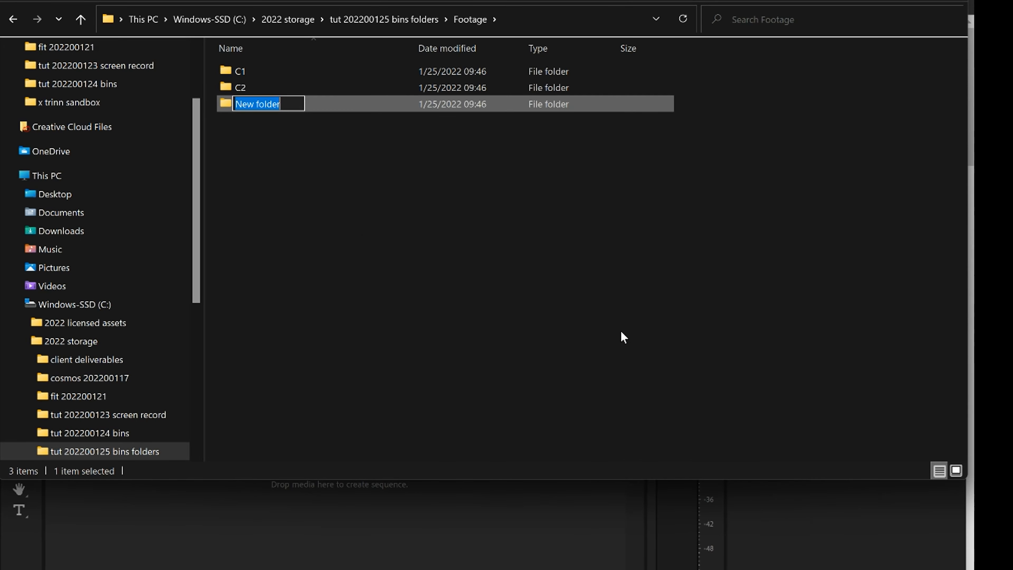
text(Client)
key(Return)
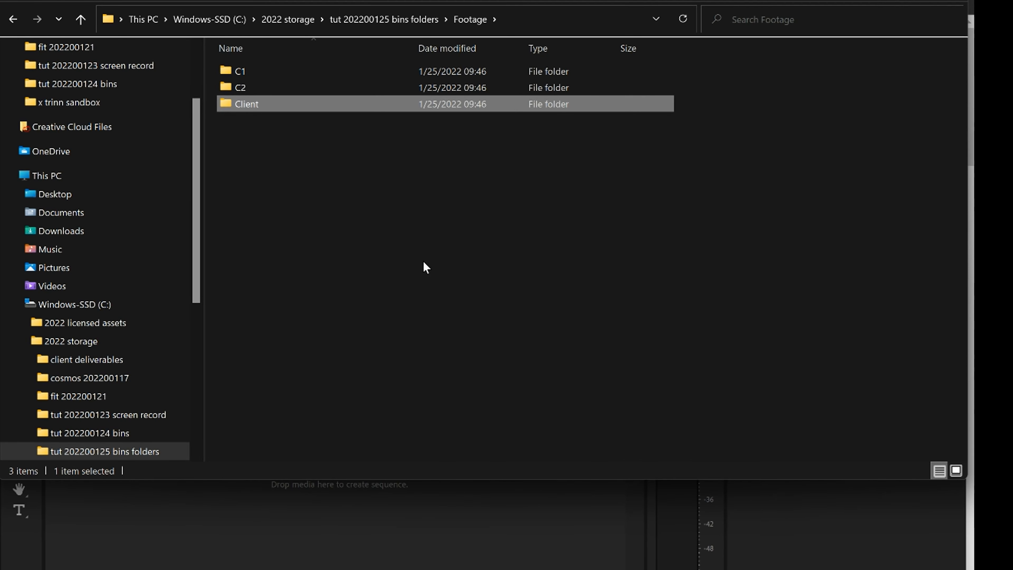
Open the C1 folder inside Footage and create a subfolder named Day 1 in it
double_click(239, 71)
right_click(253, 142)
mouse_move(335, 260)
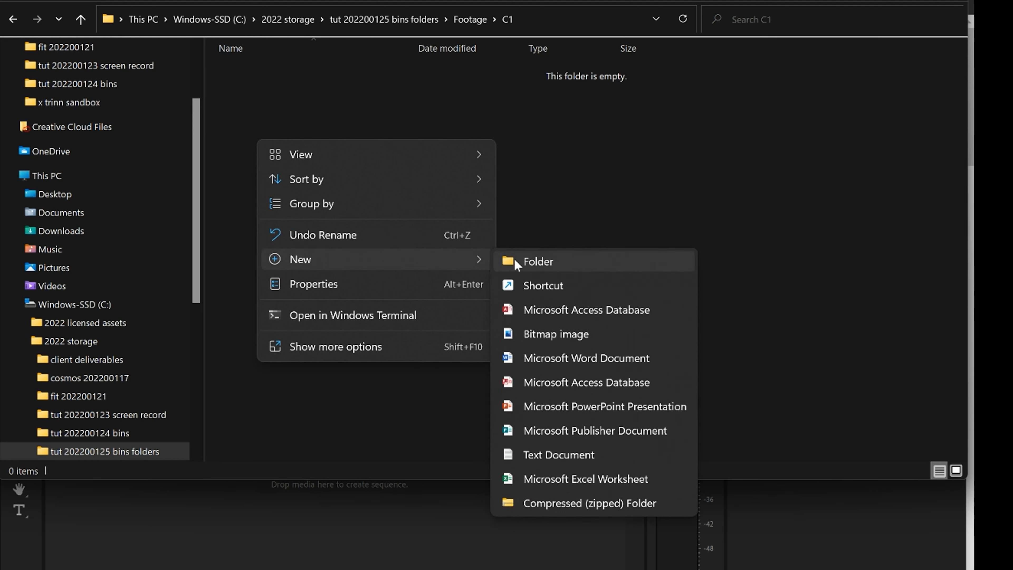
click(516, 262)
text(Day 1)
key(Return)
Create a second subfolder named Day 2 inside the C1 folder
right_click(433, 242)
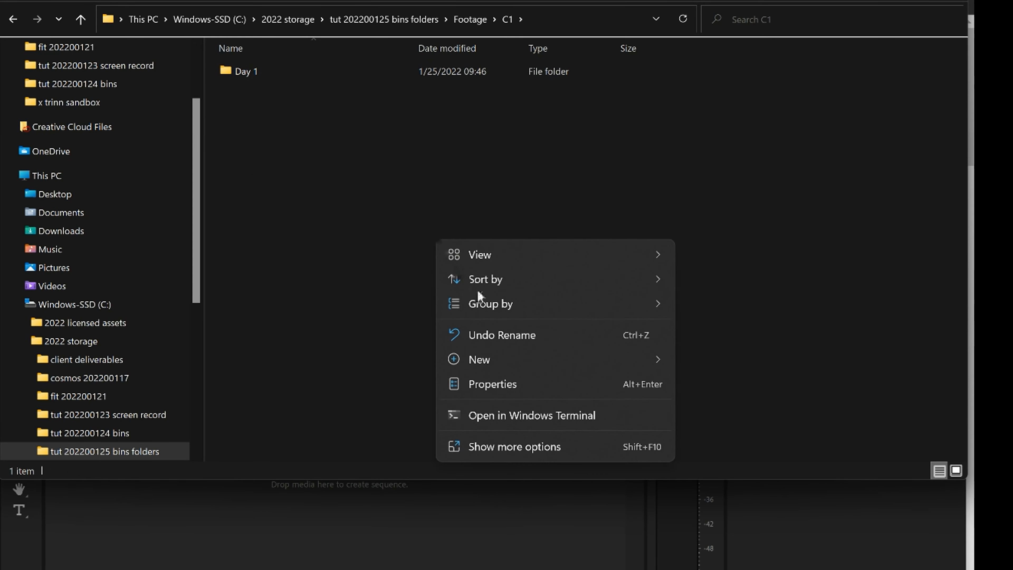
mouse_move(577, 357)
click(685, 362)
text(Day)
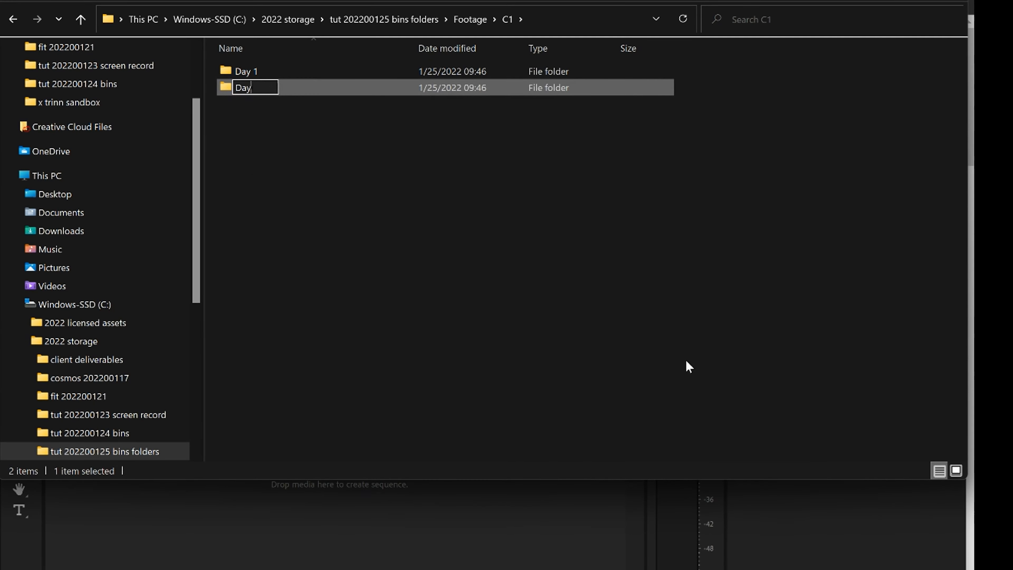
text( 2)
key(Return)
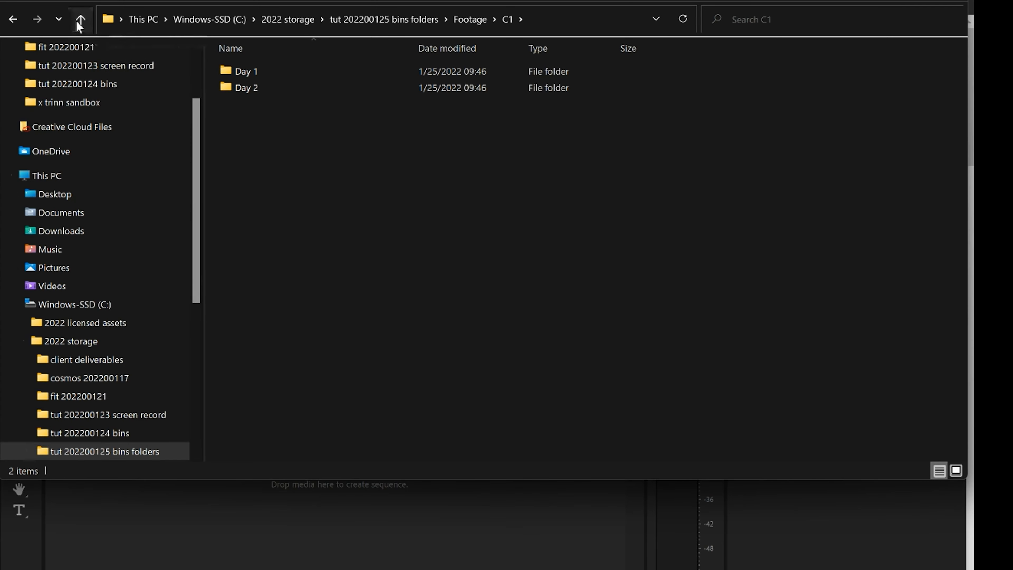
Return to the Footage folder, open C2 and create a subfolder named Day 1 in it
click(80, 19)
double_click(247, 87)
right_click(258, 118)
mouse_move(411, 237)
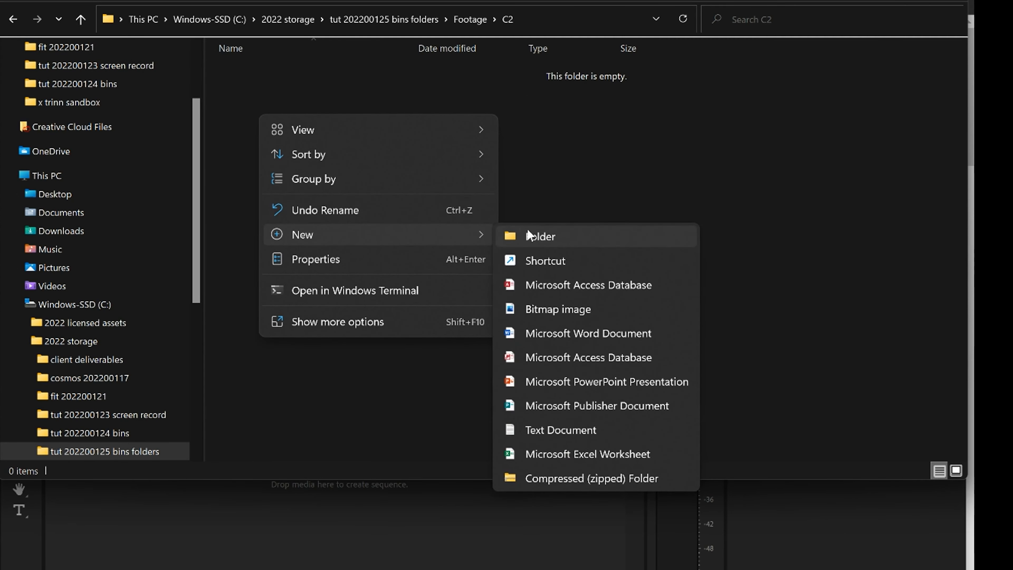
click(530, 236)
text(Day 1)
key(Return)
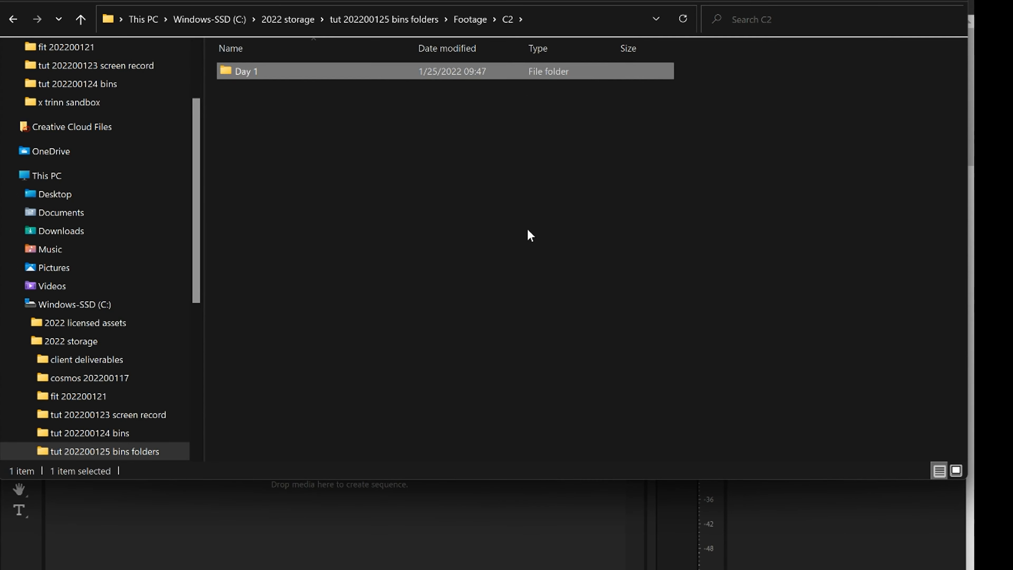
Create a subfolder named Day 2 beside Day 1 inside the C2 folder
right_click(247, 106)
mouse_move(328, 224)
click(518, 222)
text(Day 2)
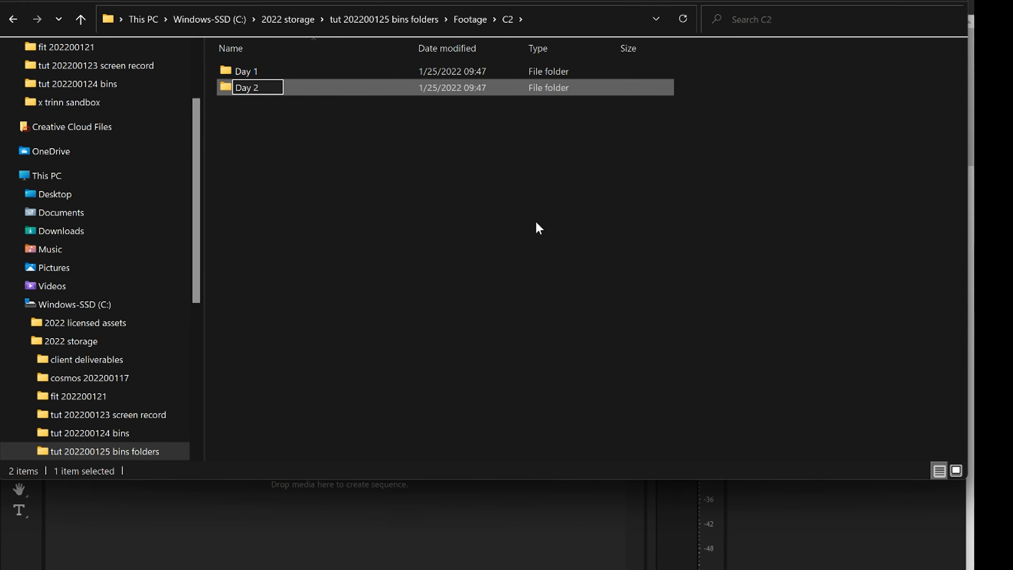
key(Return)
Return to the Footage folder, open Client and create a subfolder named Day 1 in it
click(80, 19)
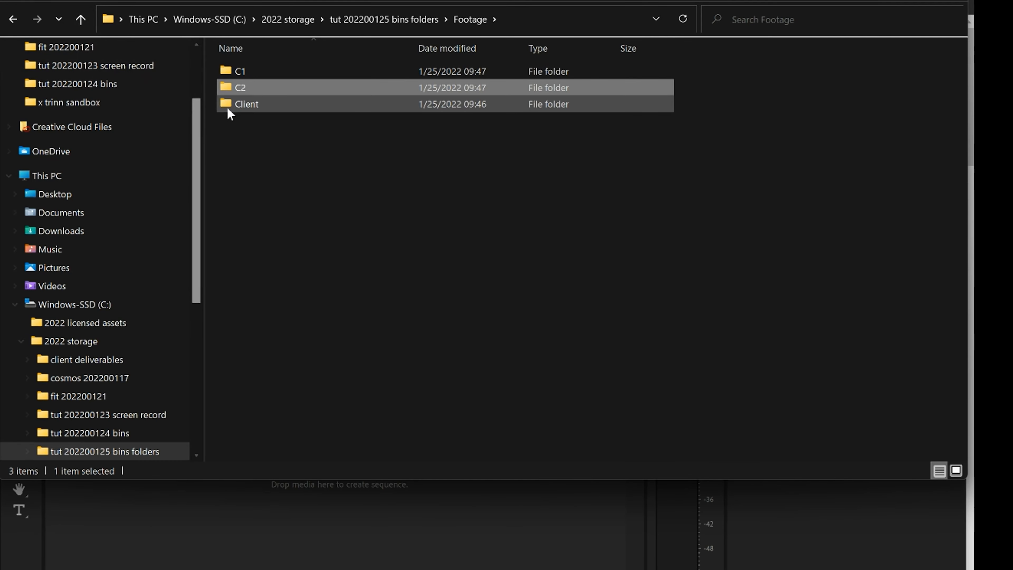
double_click(232, 104)
right_click(228, 106)
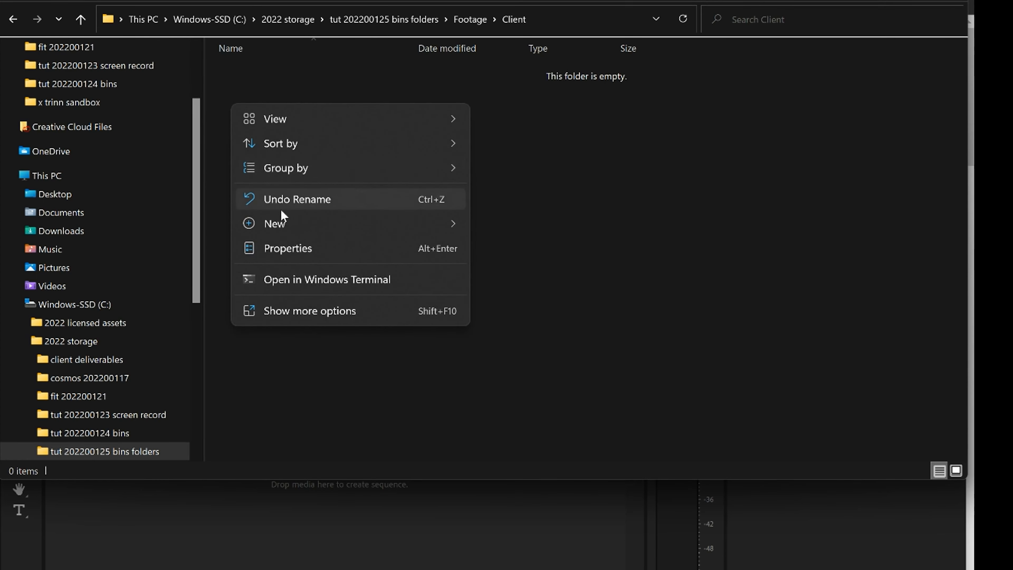
mouse_move(305, 226)
click(492, 232)
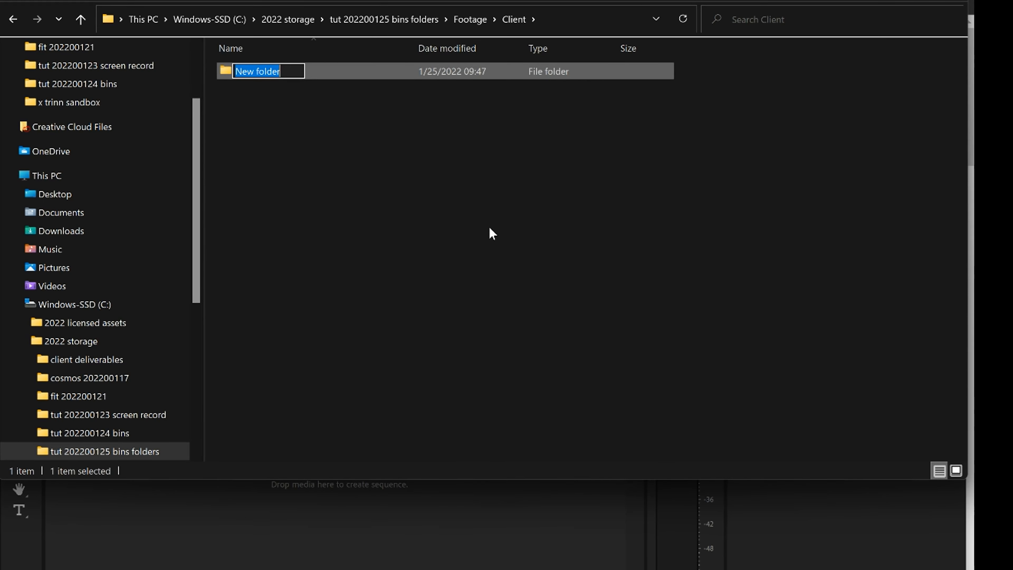
text(Day 1)
key(Return)
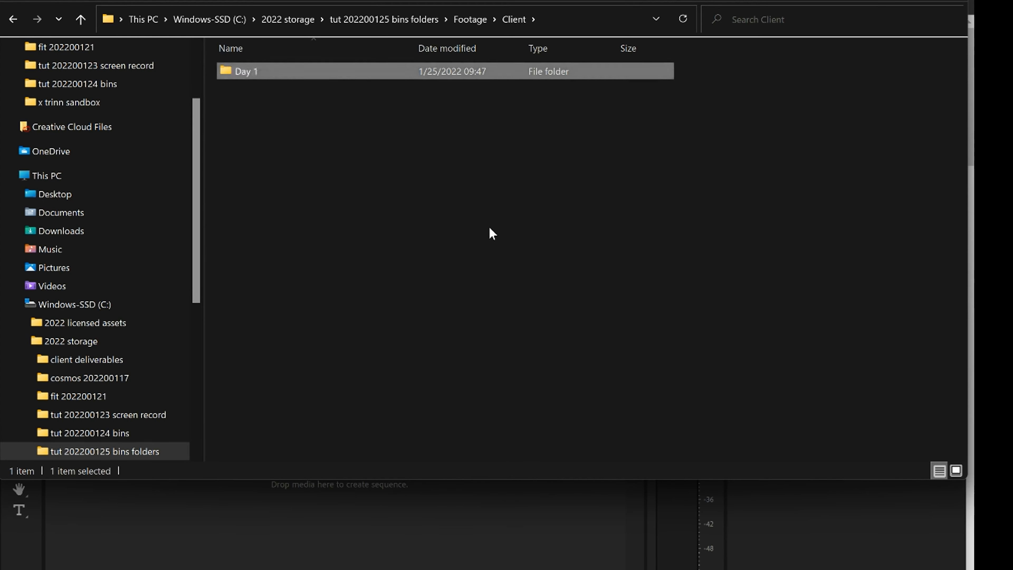
Create a subfolder named Day 2 inside the Client folder
right_click(327, 203)
mouse_move(439, 316)
click(581, 311)
text(Day 2)
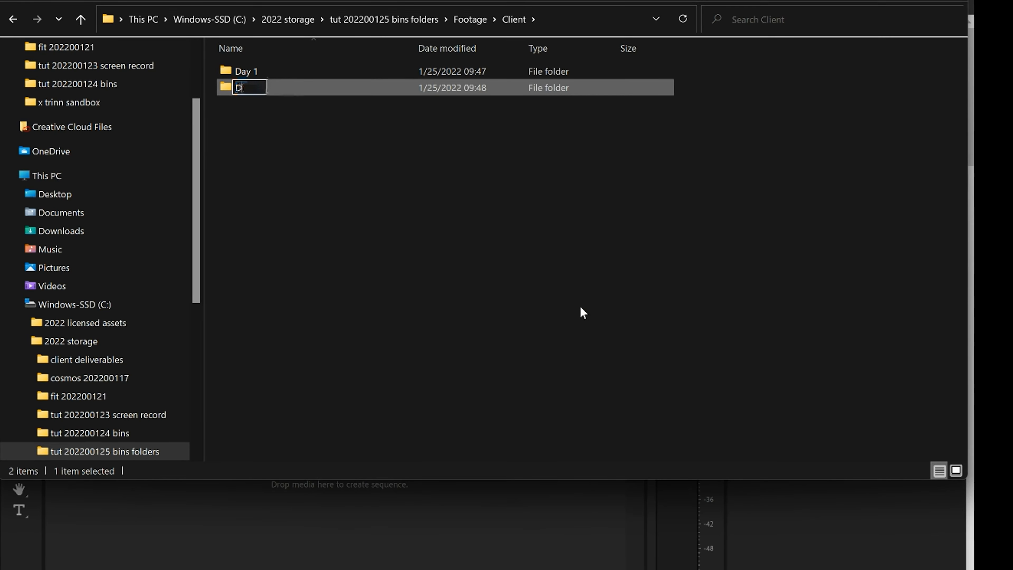
key(Return)
Create a subfolder named Stock inside the Client folder and open it
right_click(234, 132)
mouse_move(294, 257)
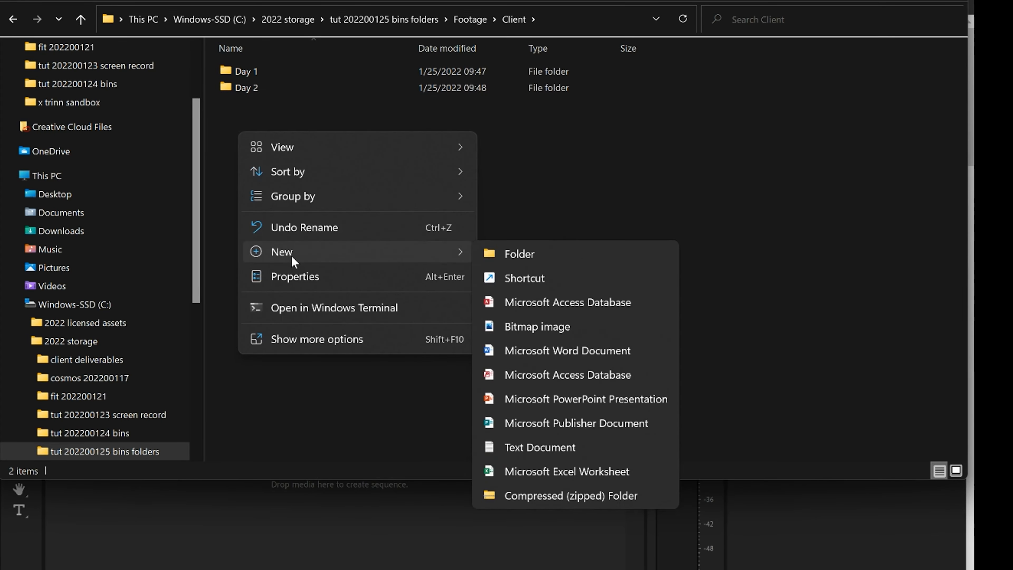
click(495, 254)
text(Stock)
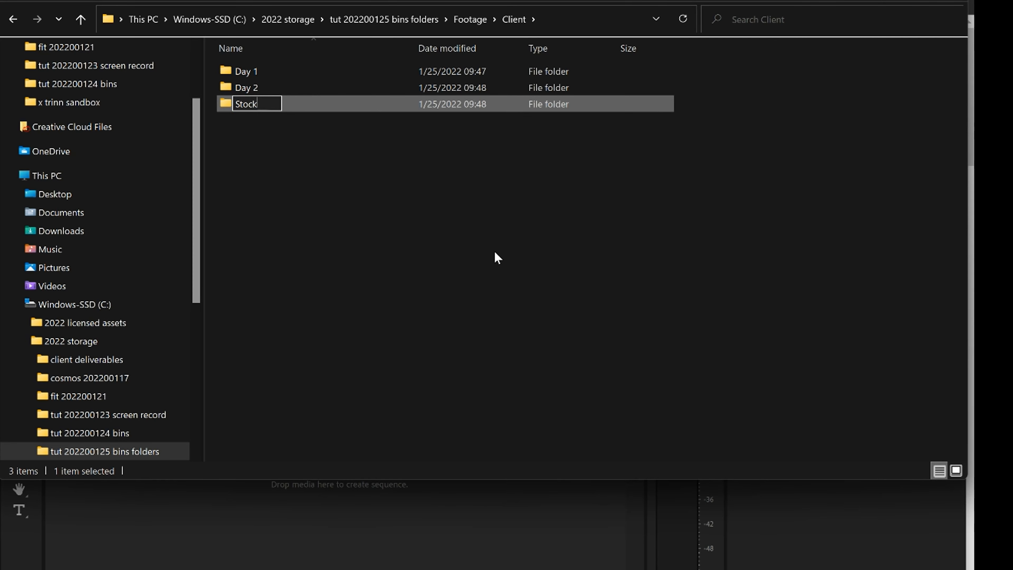
key(Return)
key(Return)
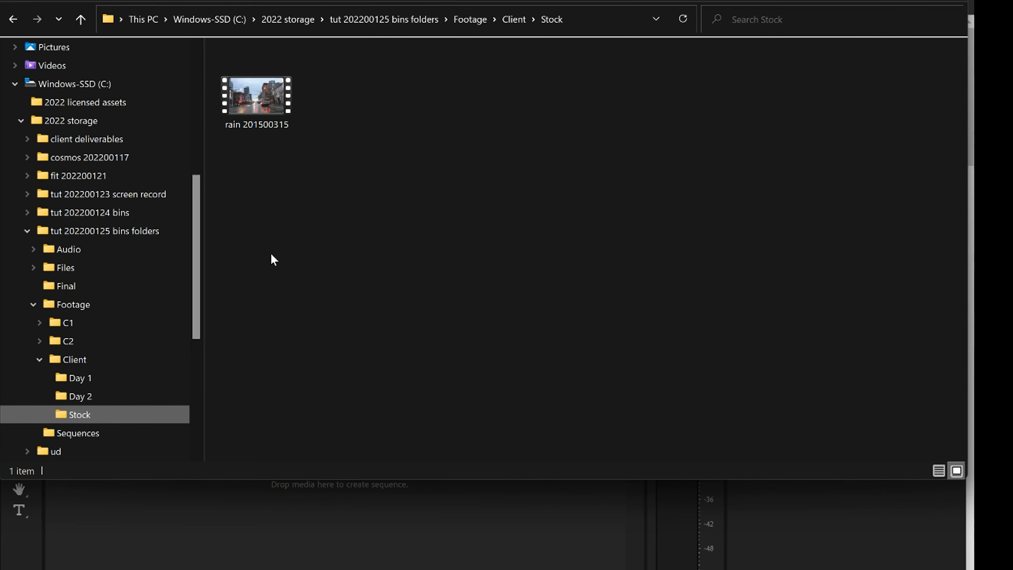
Import the Audio, Files, Final, Footage and Sequences folders from the project directory into the Premiere Pro project and expand the Footage bin
click(42, 233)
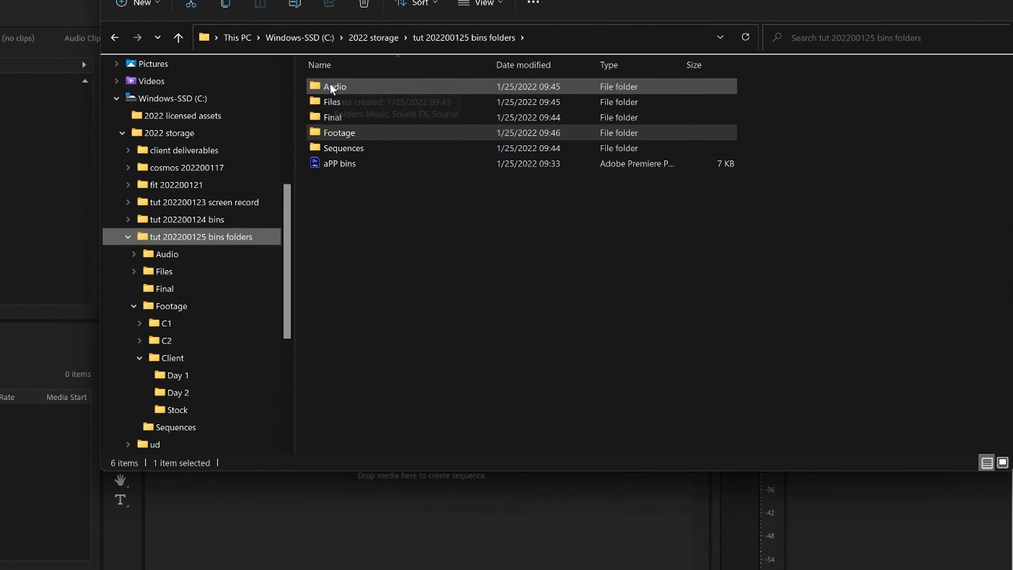
click(315, 84)
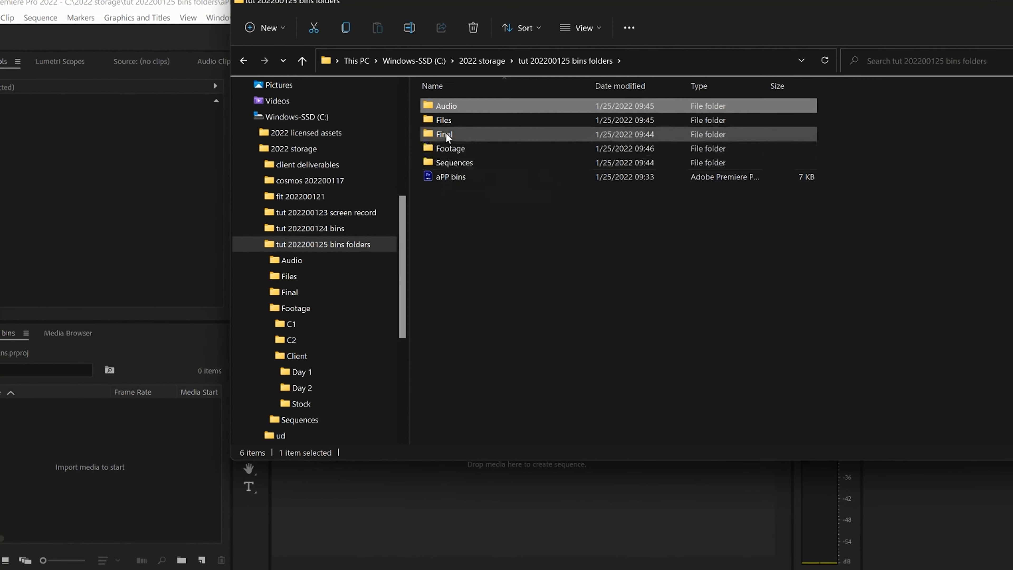
shift+click(463, 164)
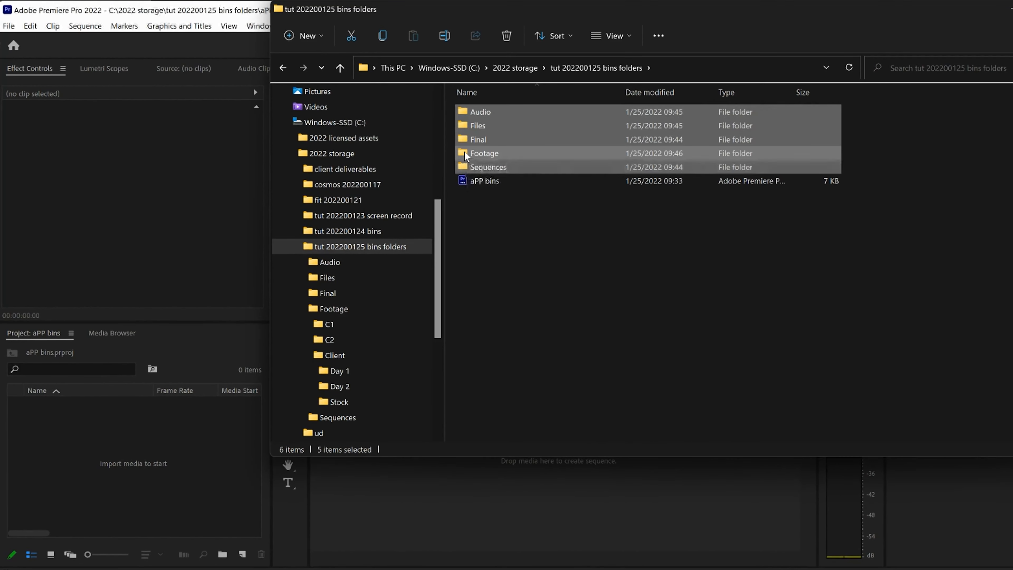
drag(463, 165, 61, 422)
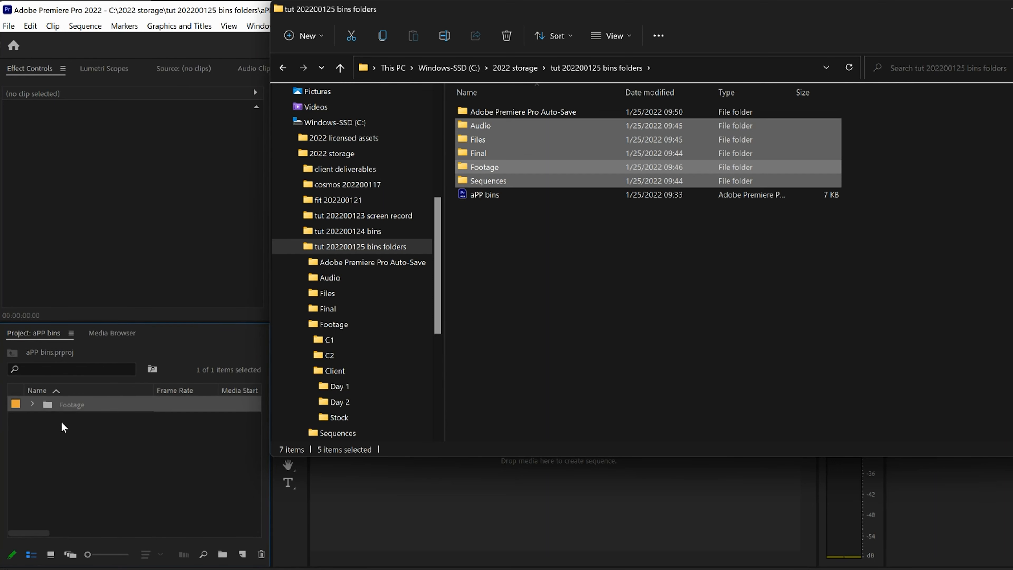
click(32, 404)
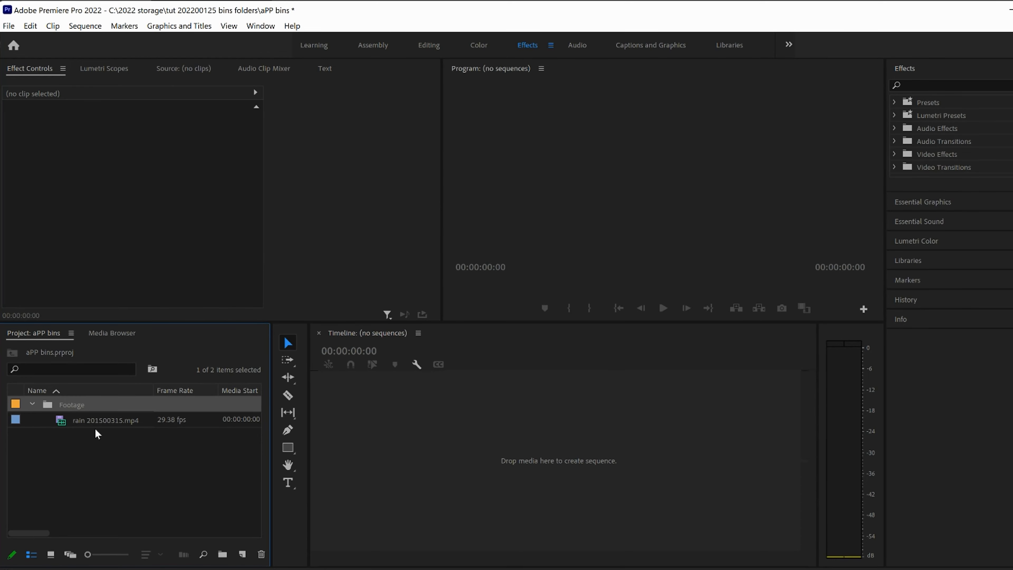
Switch to File Explorer and look inside Footage > Client > Stock to compare its location of the rain clip with the imported bins
key(alt+Tab)
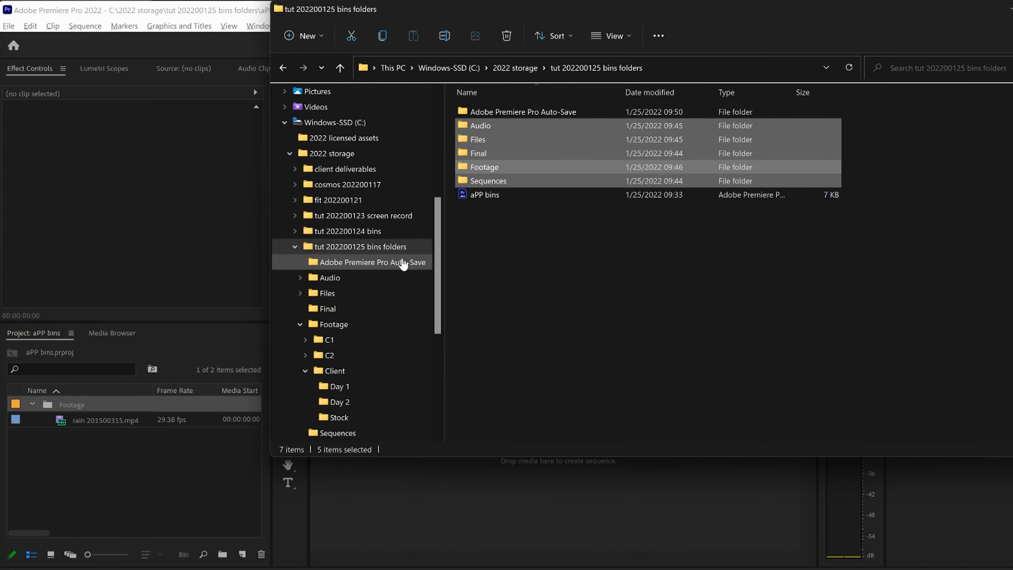
click(494, 214)
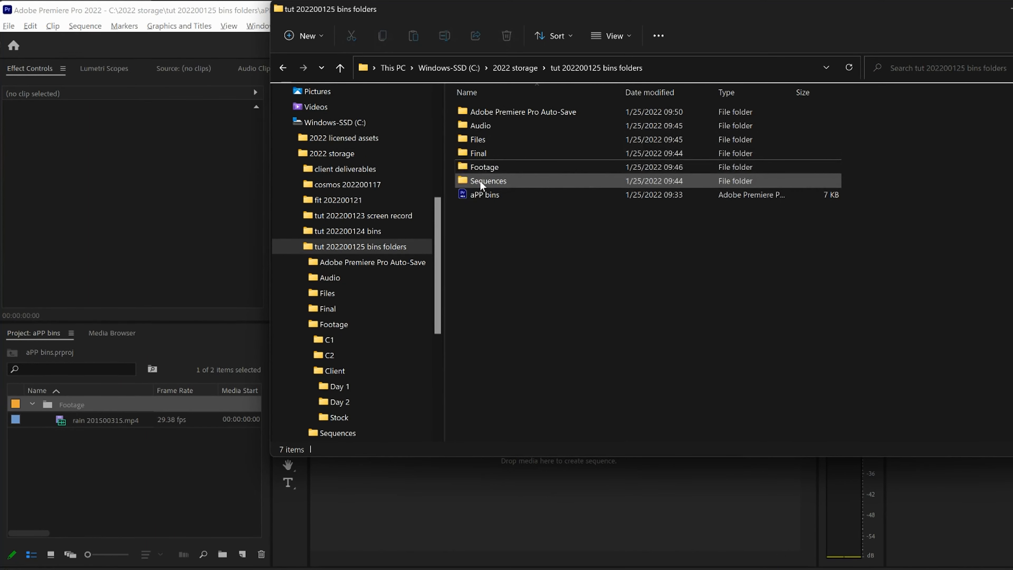
double_click(464, 167)
double_click(465, 140)
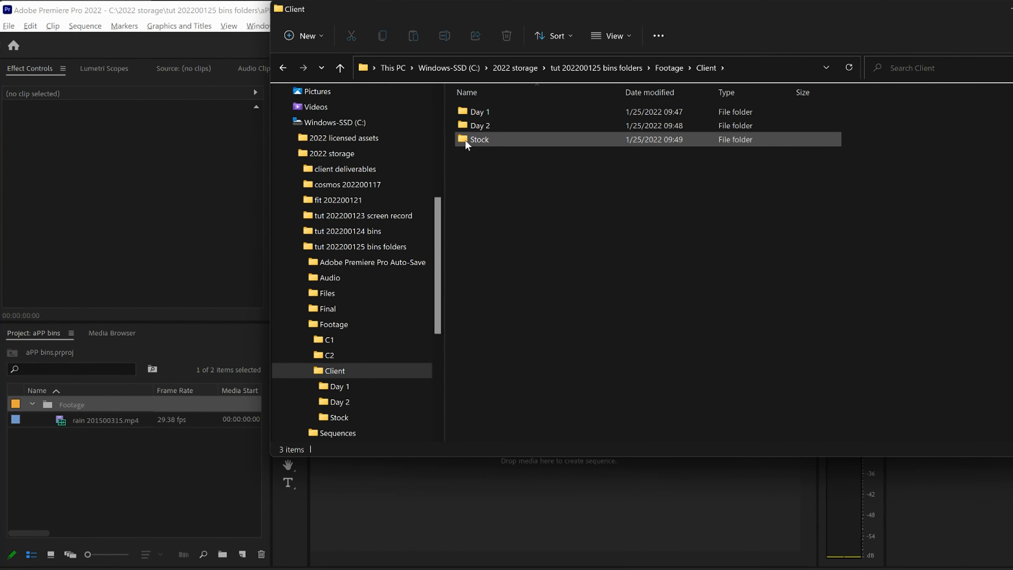
double_click(466, 140)
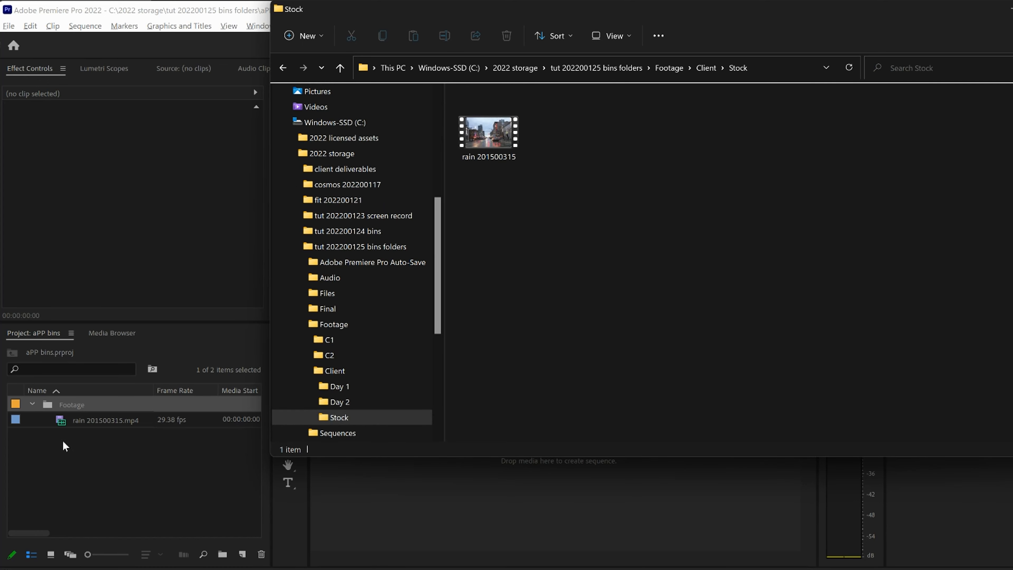
Switch back to Premiere Pro, open rain 201500315.mp4 in the Source monitor and scrub to about 00:00:13:19
click(66, 446)
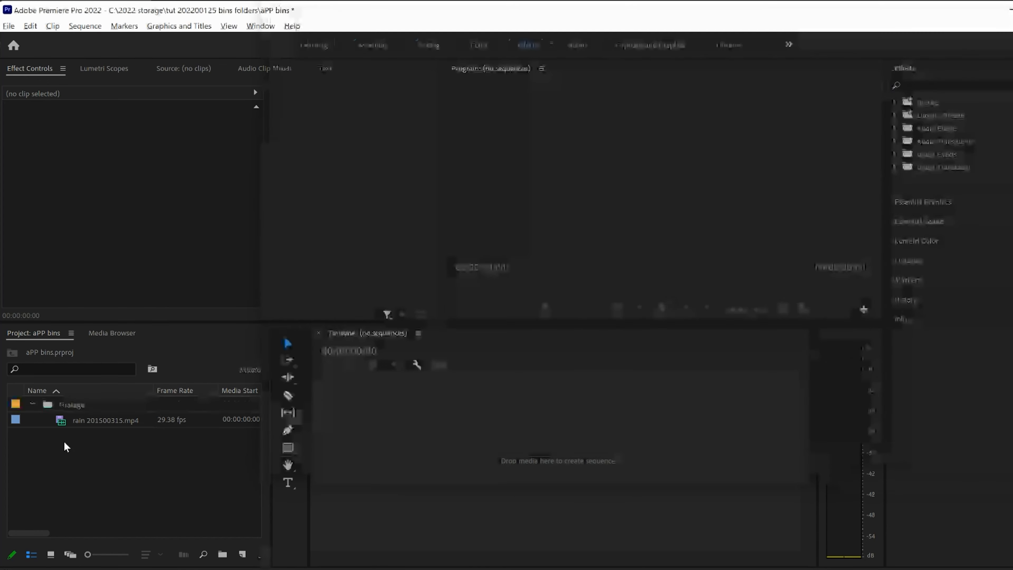
double_click(62, 422)
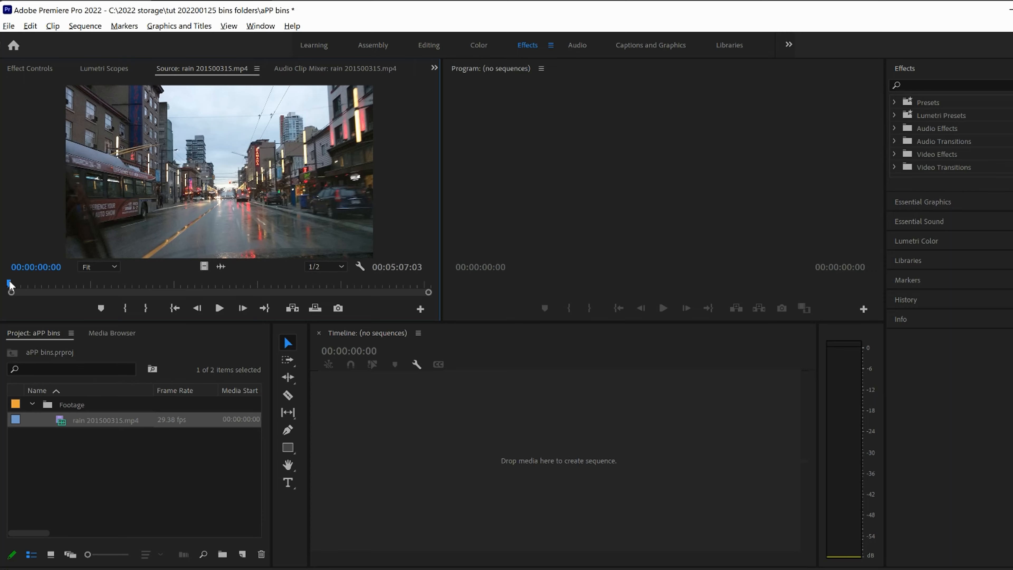
drag(10, 284, 28, 285)
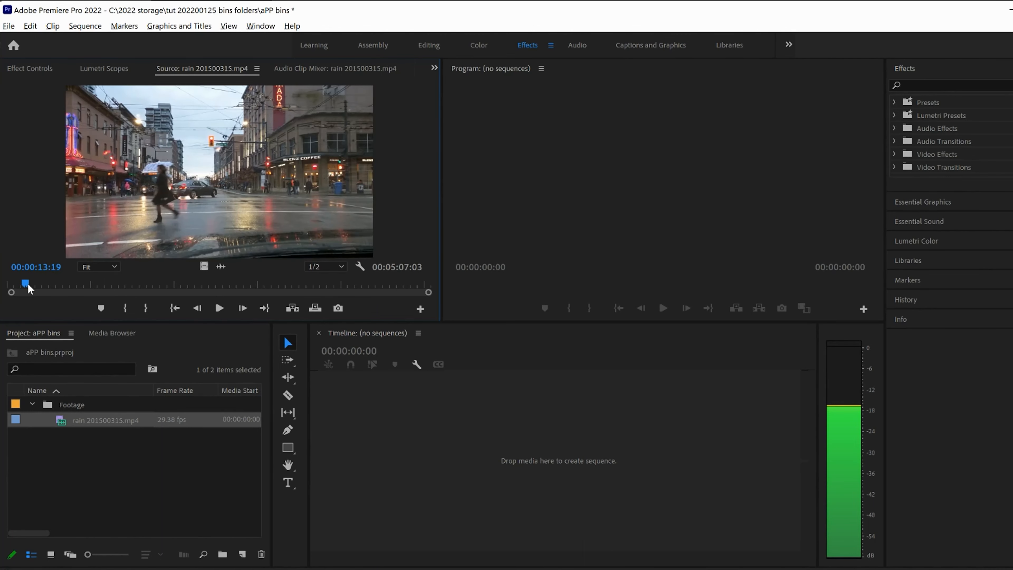